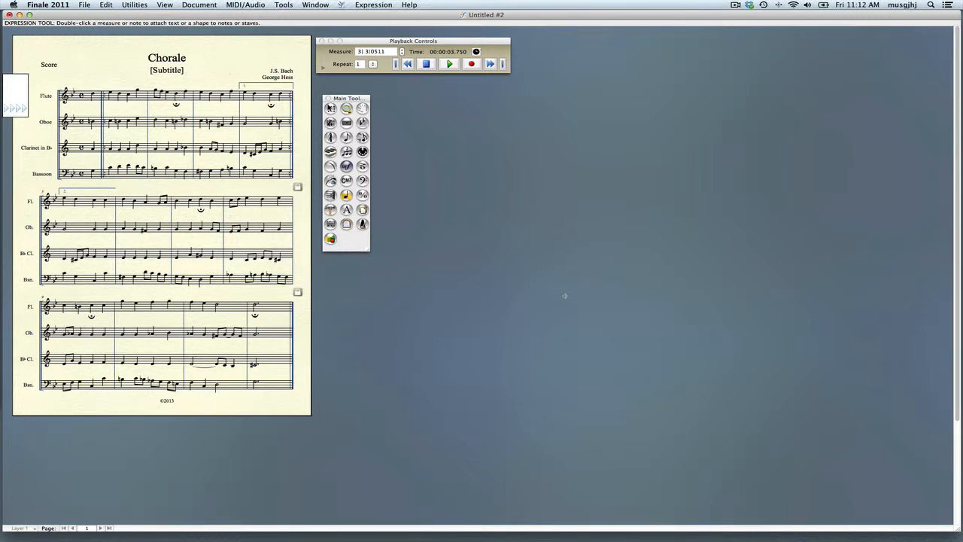
Enlarge the score view, move the main tool palette clear of the page, and activate the Articulation tool.
{"action": "key", "text": "super"}
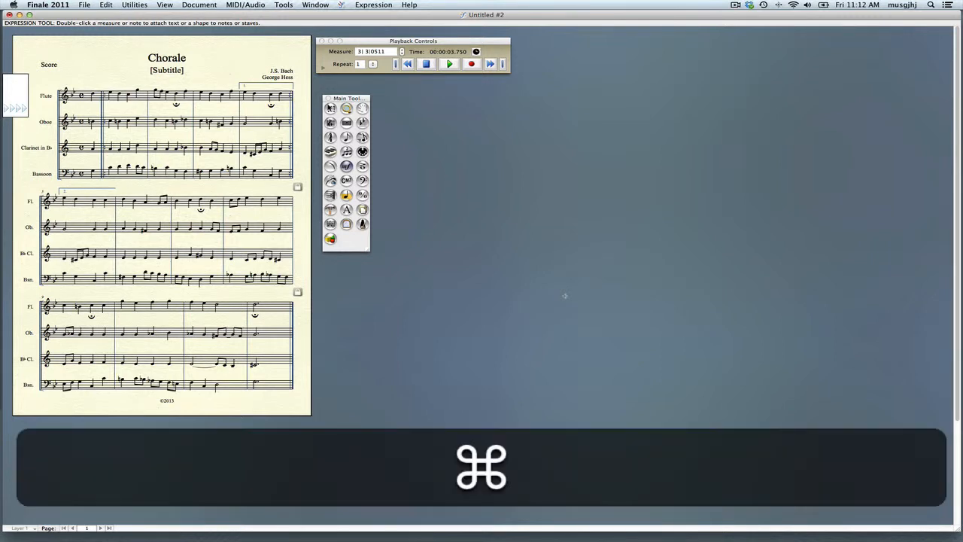
{"action": "key", "text": "super+2"}
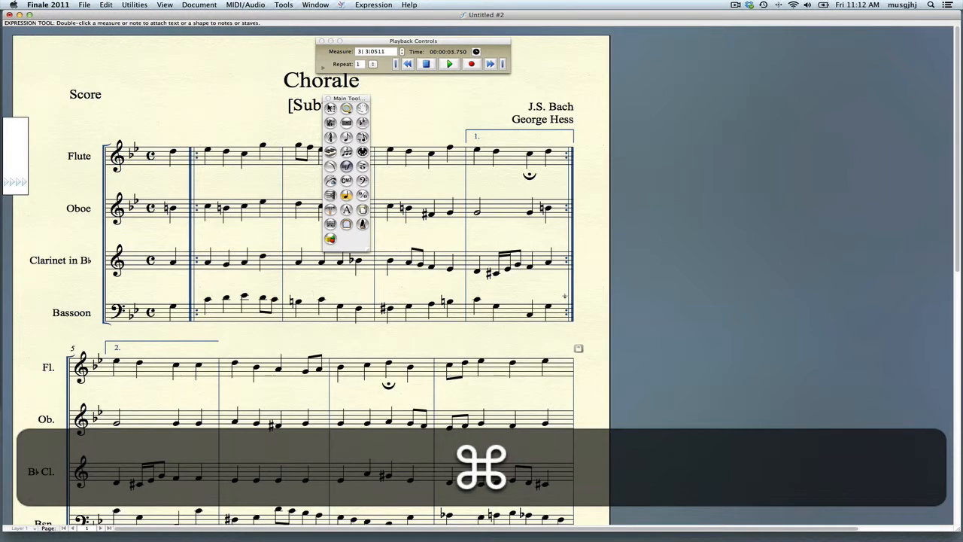
{"action": "left_click_drag", "start_coordinate": [343, 98], "coordinate": [675, 104]}
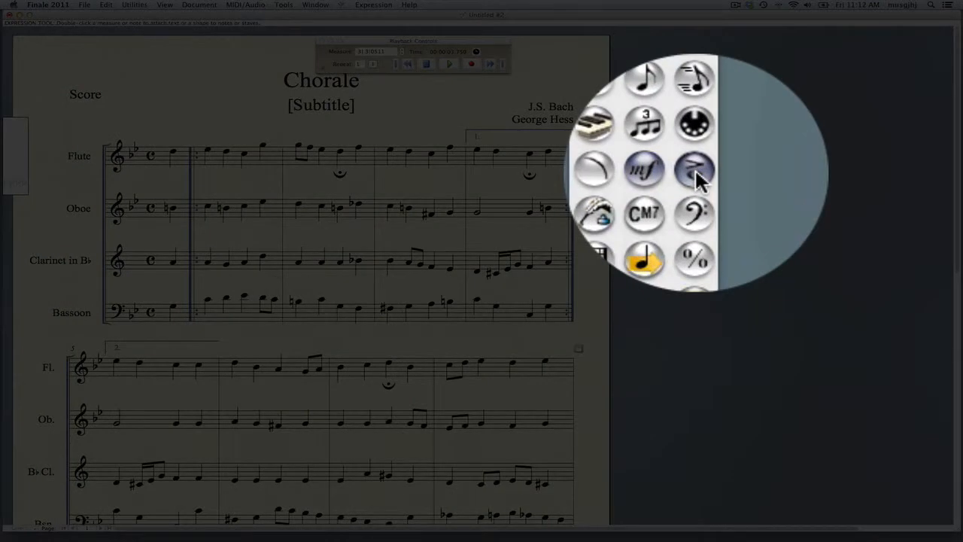
{"action": "left_click", "coordinate": [694, 168]}
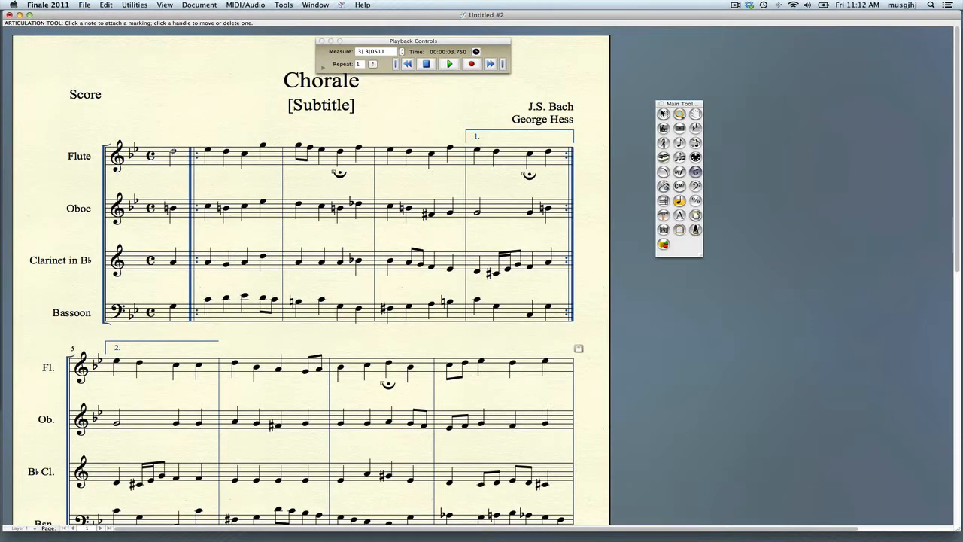
Attach an accent to the flute's pickup note and delete it again.
{"action": "left_click", "coordinate": [172, 153]}
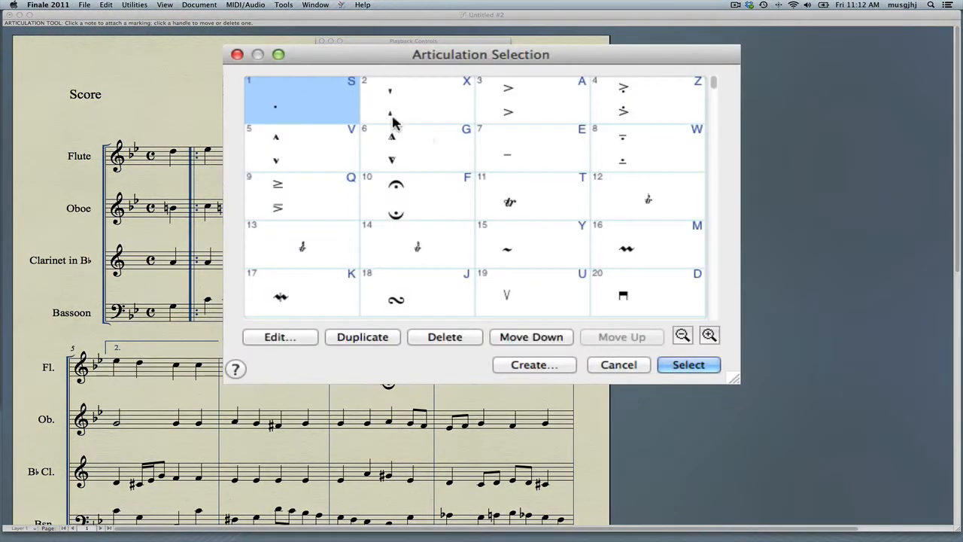
{"action": "left_click", "coordinate": [502, 117]}
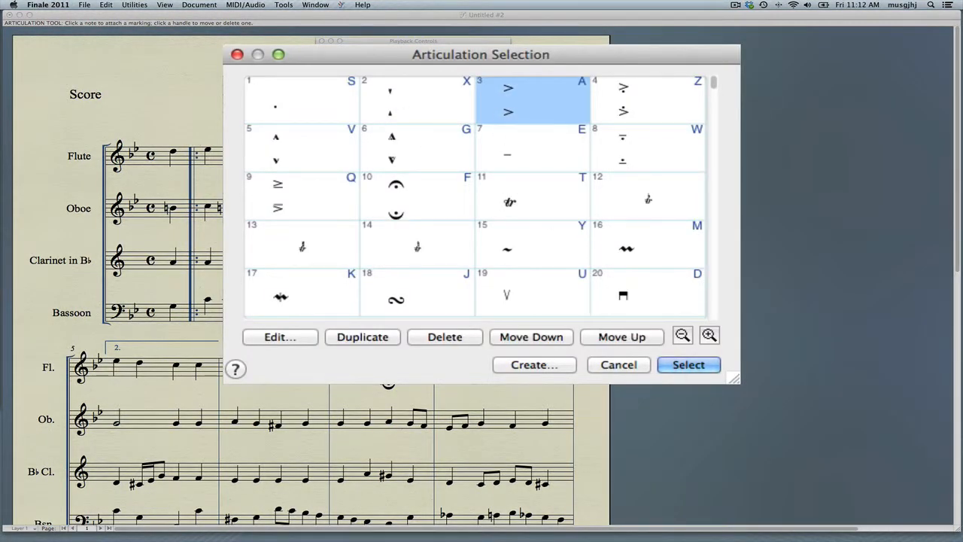
{"action": "left_click", "coordinate": [688, 365]}
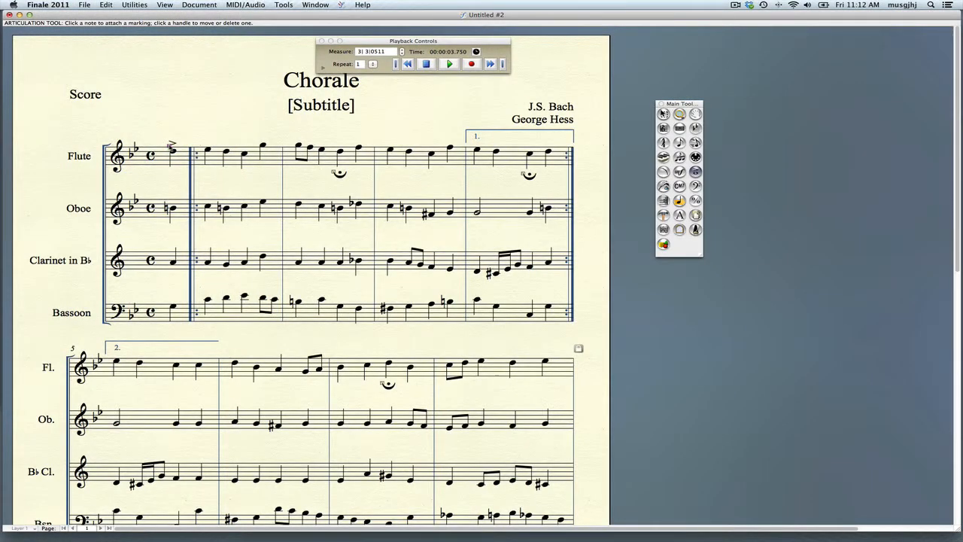
{"action": "key", "text": "BackSpace"}
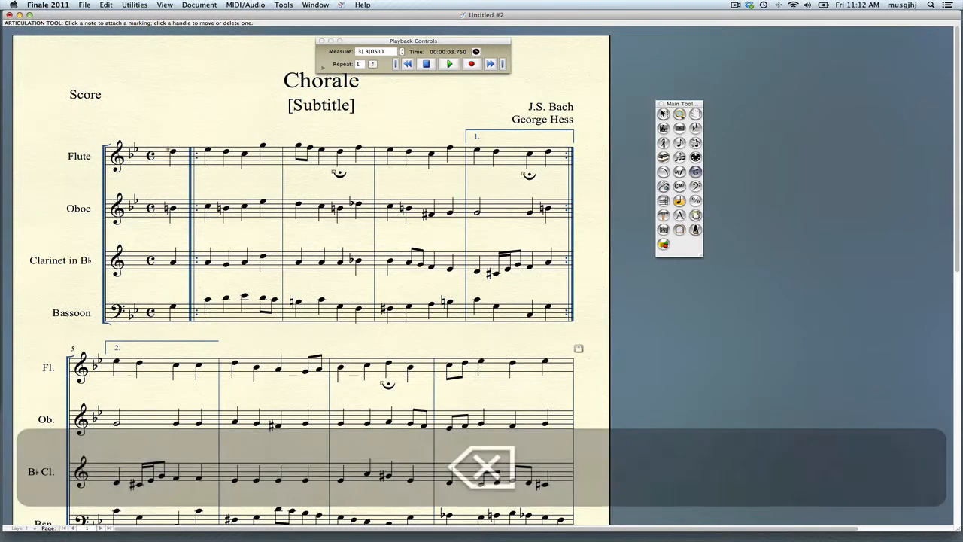
Examine the available articulations and their assigned letters for the flute's pickup note without choosing one.
{"action": "left_click", "coordinate": [174, 153]}
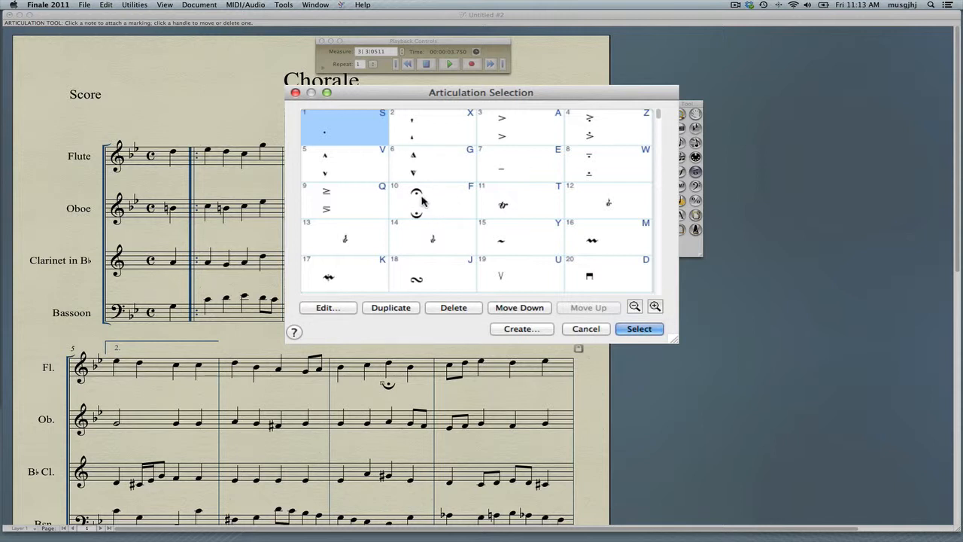
{"action": "left_click", "coordinate": [586, 329]}
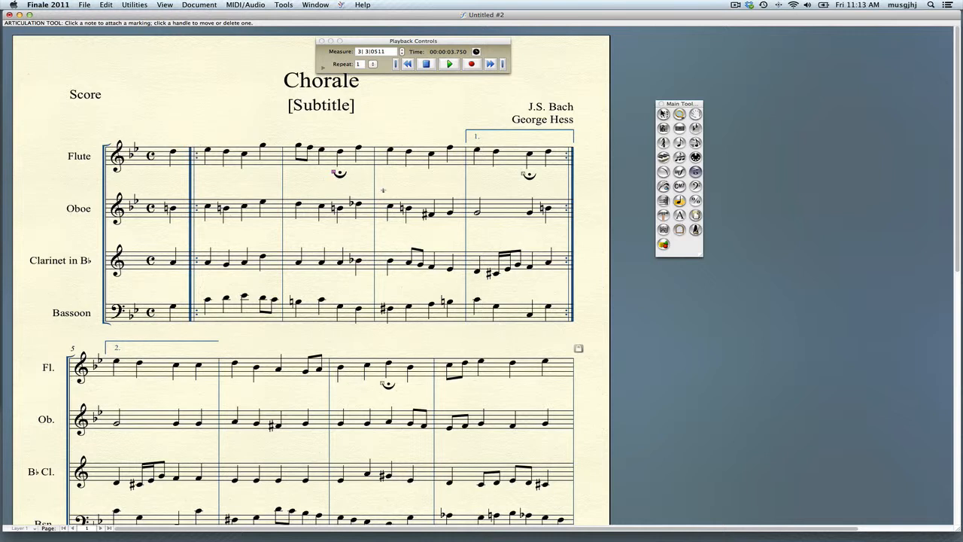
Replace the flute's fermata in measure 2 with fermatas on the third-beat notes of all four staves.
{"action": "left_click_drag", "start_coordinate": [333, 173], "coordinate": [334, 141]}
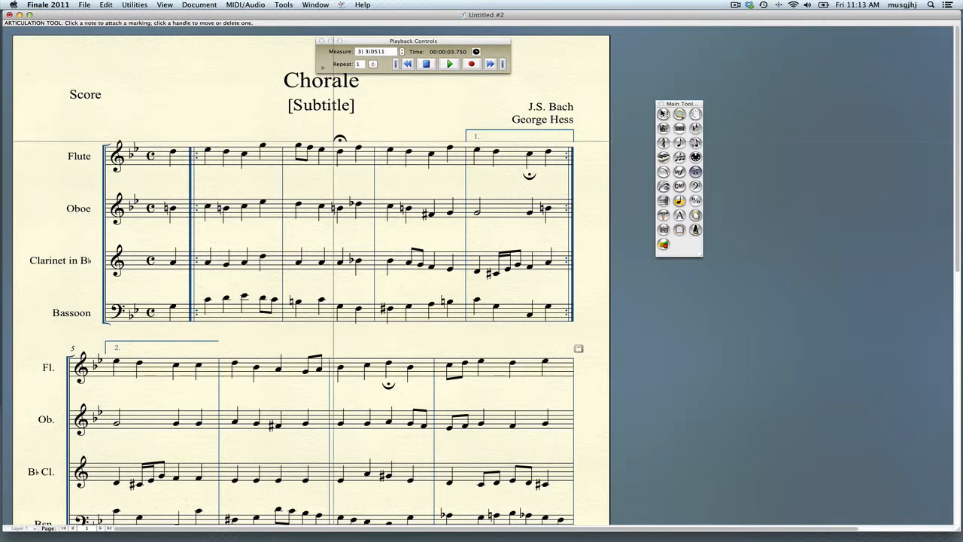
{"action": "key", "text": "BackSpace"}
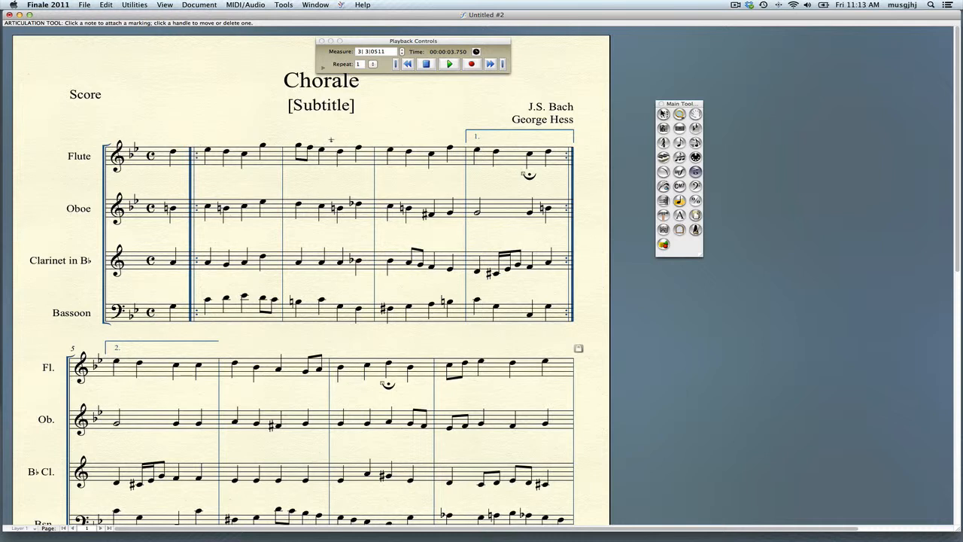
{"action": "key", "text": "f"}
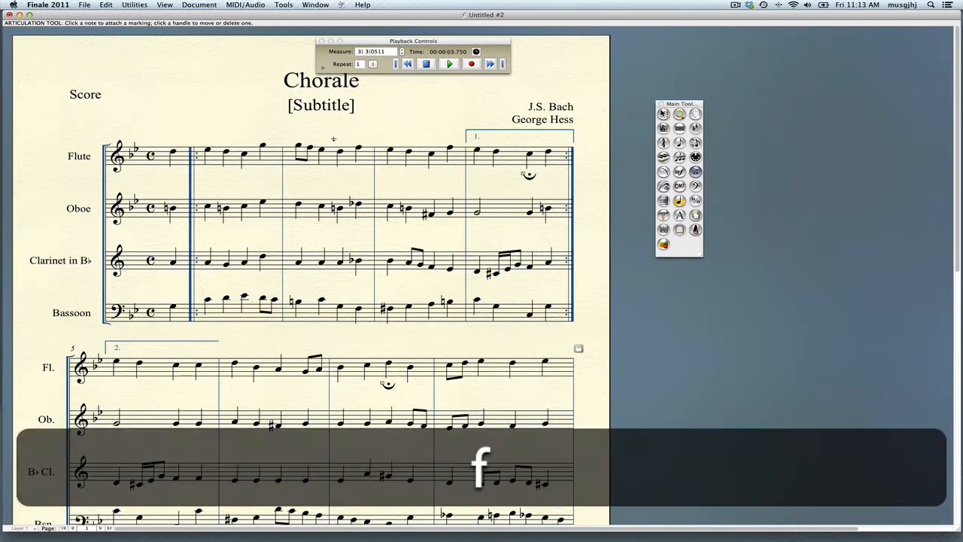
{"action": "left_click_drag", "start_coordinate": [336, 138], "coordinate": [349, 346]}
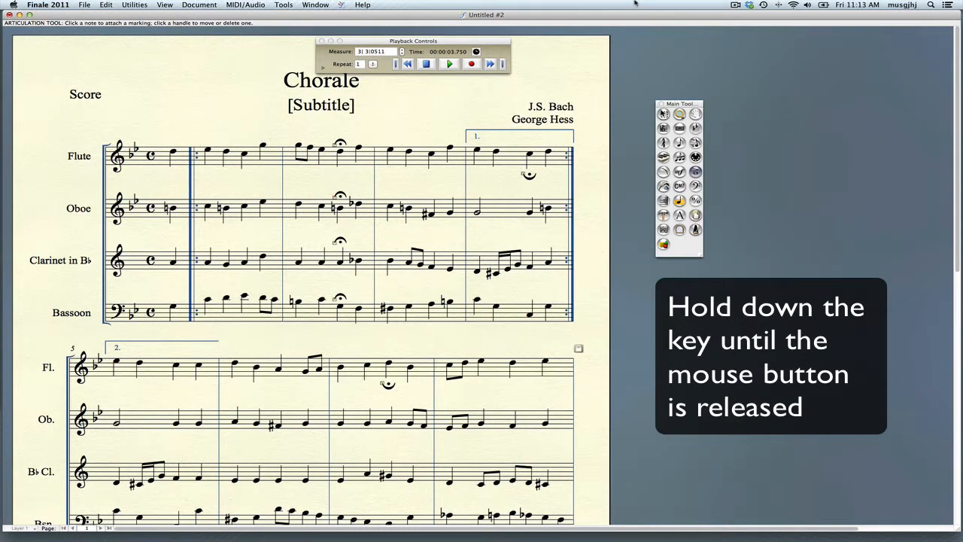
Replace the flute's fermata in the first-ending measure with fermatas on the third-beat notes of all four staves.
{"action": "left_click", "coordinate": [524, 174]}
{"action": "key", "text": "BackSpace"}
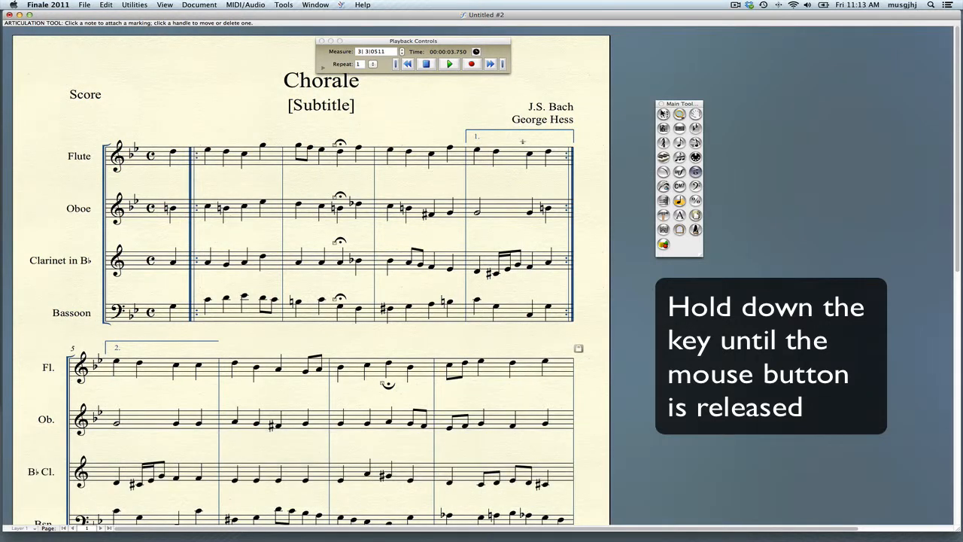
{"action": "key", "text": "f"}
{"action": "left_click_drag", "start_coordinate": [523, 143], "coordinate": [537, 334]}
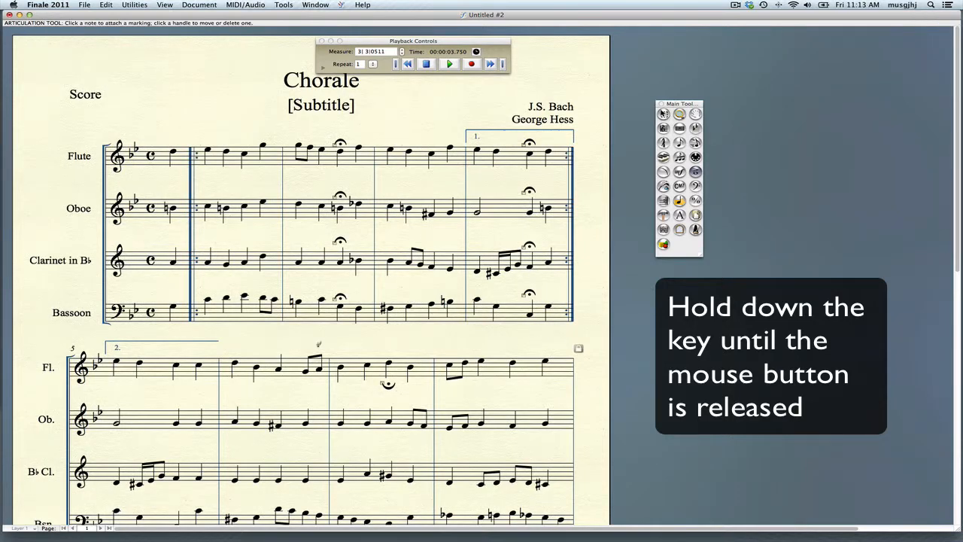
Replace the flute's fermata in measure 7 with fermatas on the third-beat notes of all four staves.
{"action": "scroll", "coordinate": [415, 375], "scroll_direction": "down", "scroll_amount": 3}
{"action": "scroll", "coordinate": [415, 374], "scroll_direction": "down", "scroll_amount": 4}
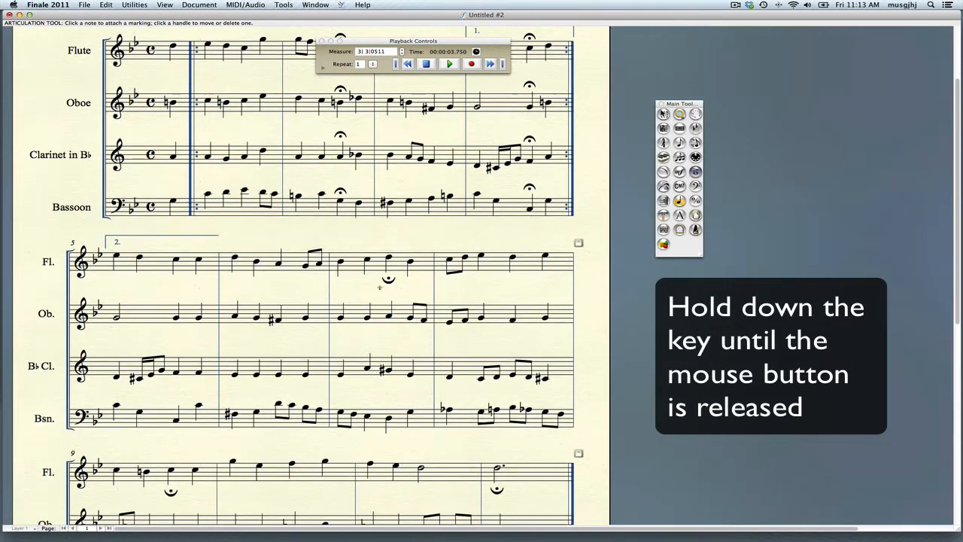
{"action": "scroll", "coordinate": [393, 238], "scroll_direction": "down", "scroll_amount": 1}
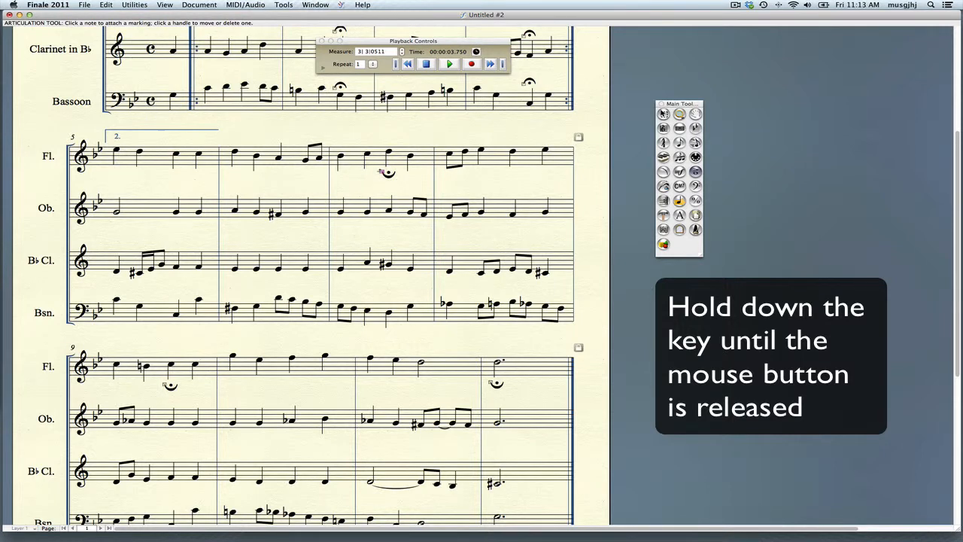
{"action": "key", "text": "BackSpace"}
{"action": "key", "text": "BackSpace"}
{"action": "key", "text": "f"}
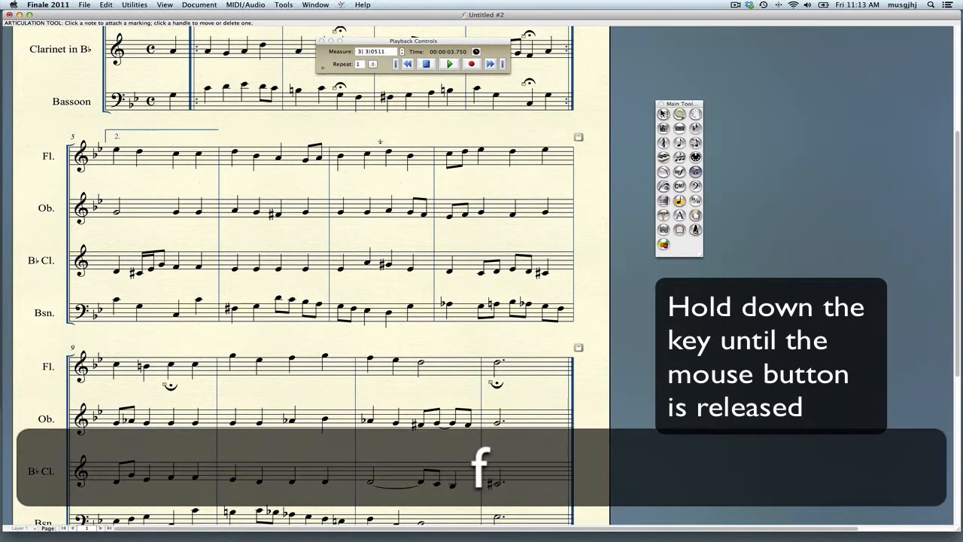
{"action": "left_click_drag", "start_coordinate": [382, 141], "coordinate": [399, 342]}
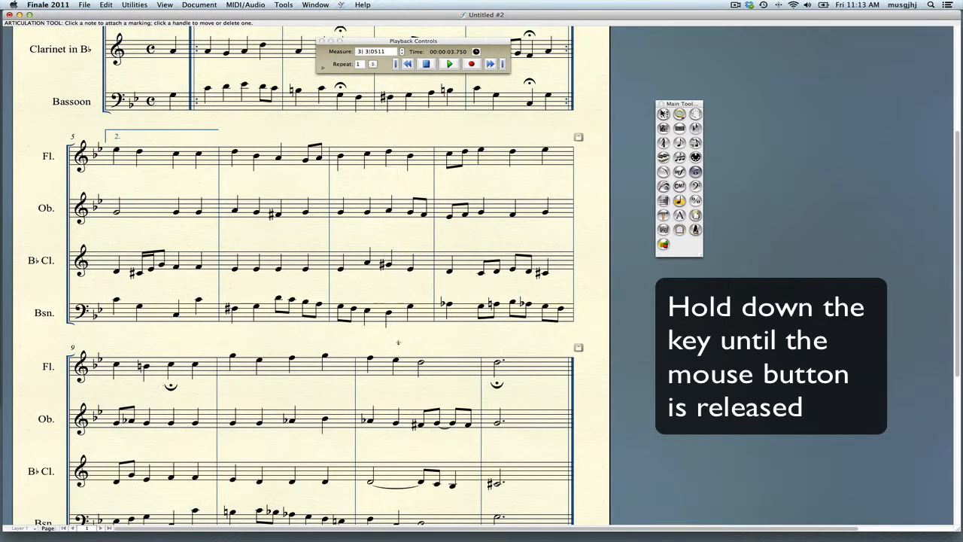
Replace the flute's fermata in the final measure with fermatas on the dotted half notes of all four staves.
{"action": "key", "text": "BackSpace"}
{"action": "left_click", "coordinate": [490, 383]}
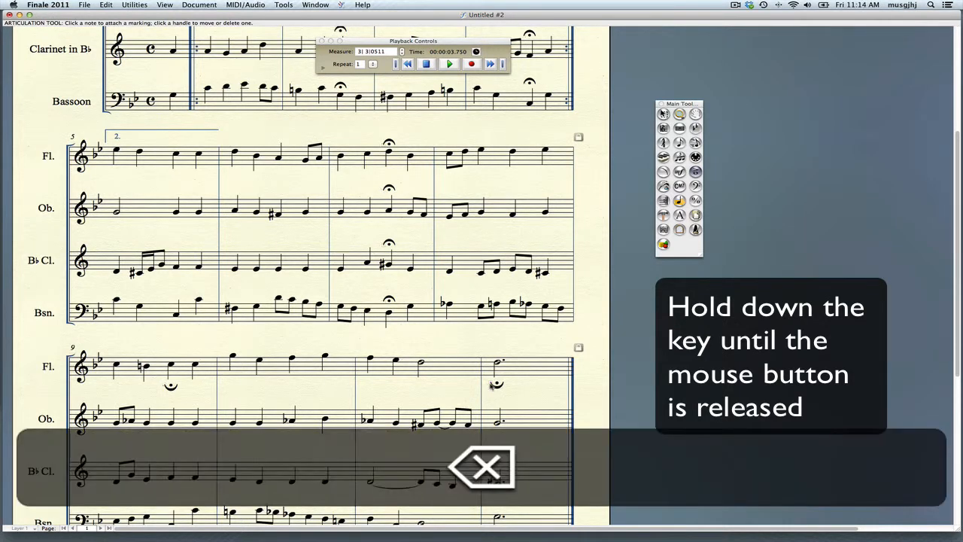
{"action": "key", "text": "f"}
{"action": "left_click_drag", "start_coordinate": [482, 342], "coordinate": [528, 537]}
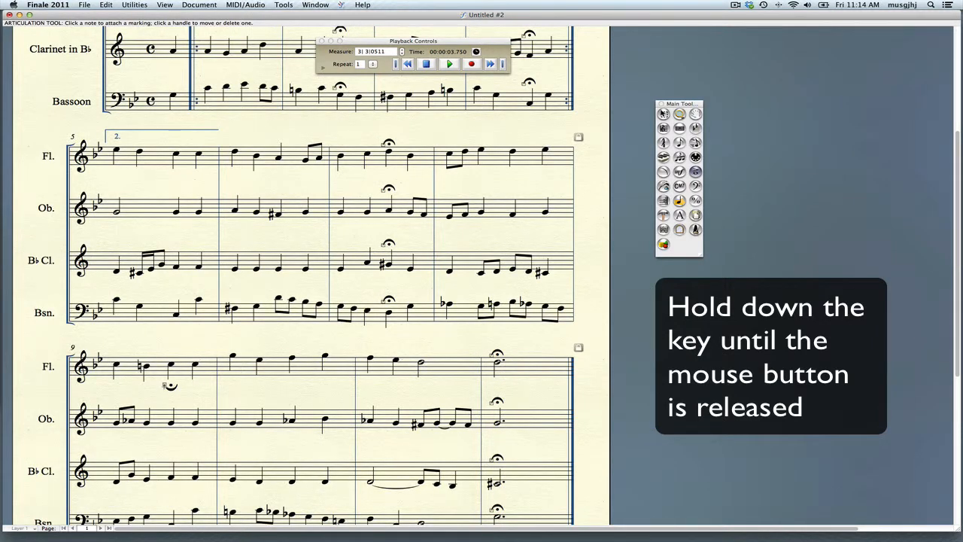
Replace the flute's fermata in measure 9 with fermatas on the third-beat notes of all four staves.
{"action": "key", "text": "BackSpace"}
{"action": "left_click", "coordinate": [165, 386]}
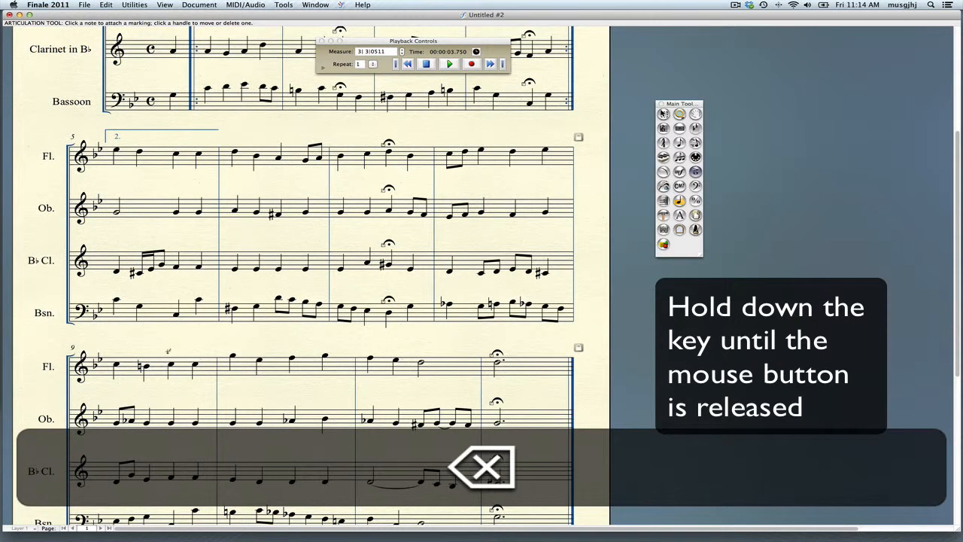
{"action": "key", "text": "f"}
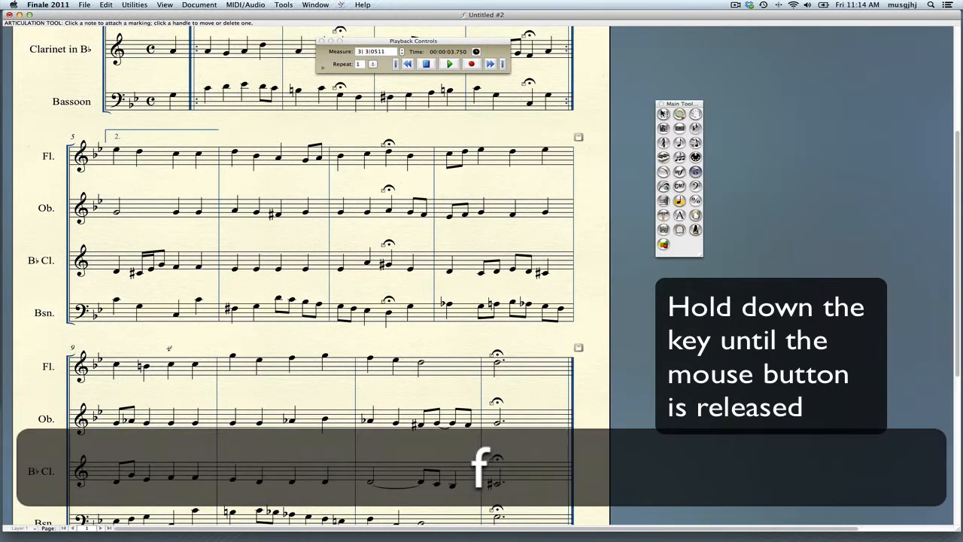
{"action": "left_click_drag", "start_coordinate": [169, 348], "coordinate": [181, 528]}
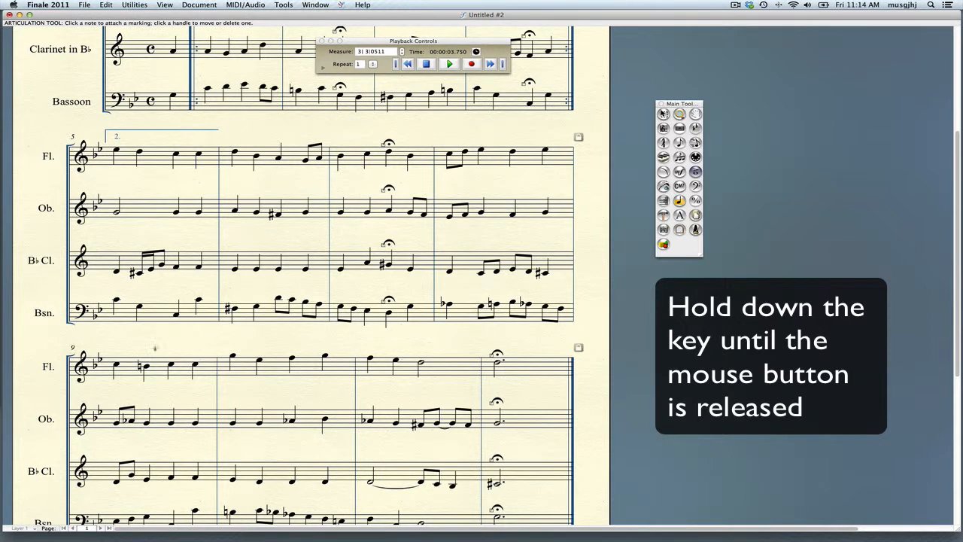
{"action": "left_click_drag", "start_coordinate": [162, 346], "coordinate": [188, 531]}
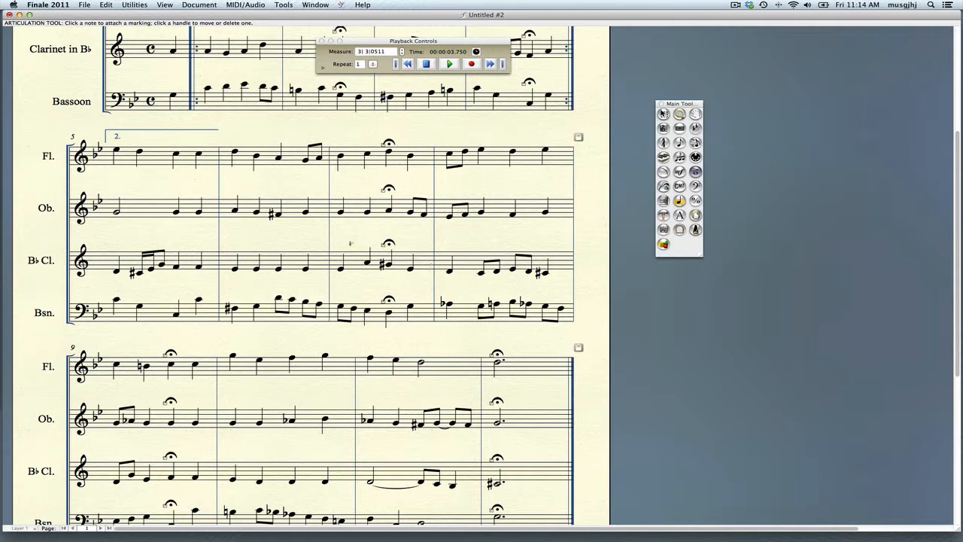
Move the Playback Controls clear of the score and add staccato marks to beat 2 of measure 1 in all four staves.
{"action": "scroll", "coordinate": [351, 243], "scroll_direction": "up", "scroll_amount": 5}
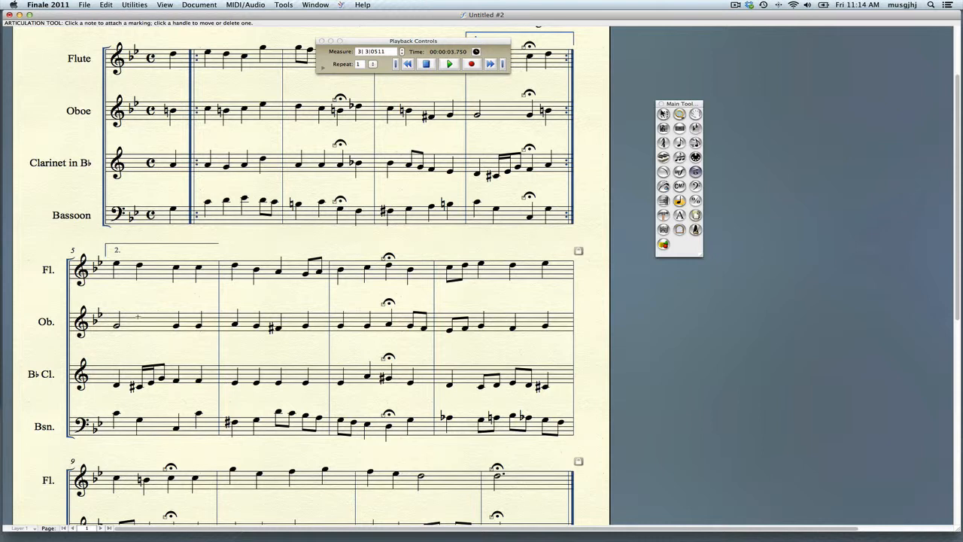
{"action": "left_click_drag", "start_coordinate": [456, 41], "coordinate": [774, 60]}
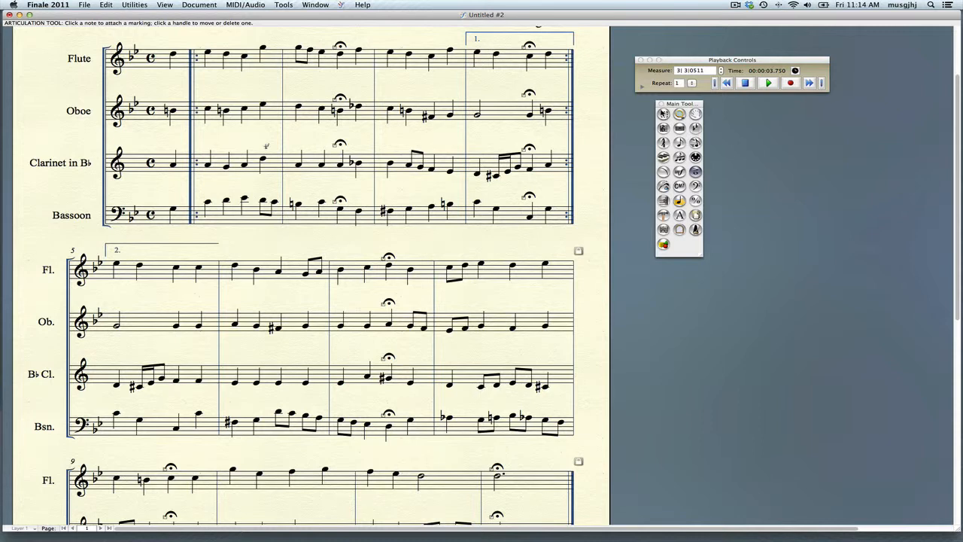
{"action": "scroll", "coordinate": [265, 146], "scroll_direction": "up", "scroll_amount": 5}
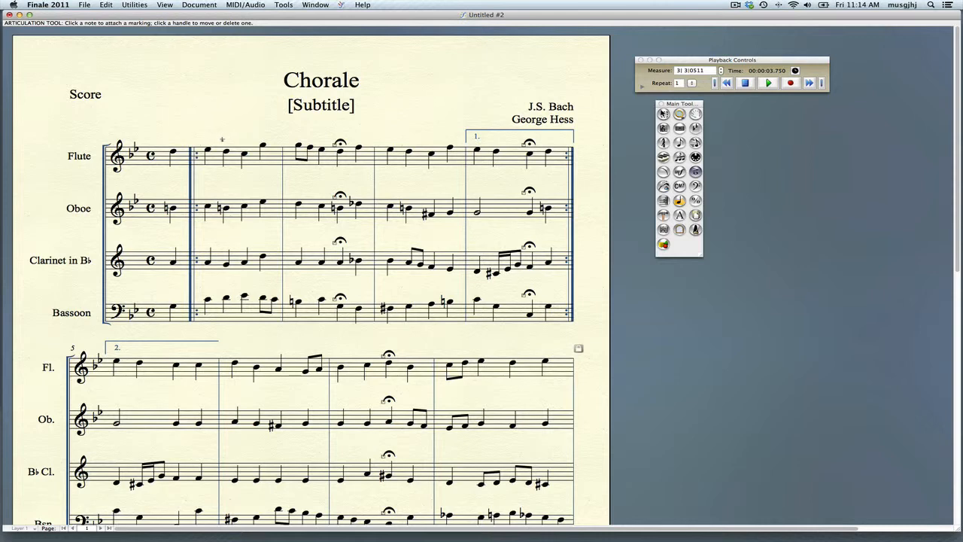
{"action": "key", "text": "s"}
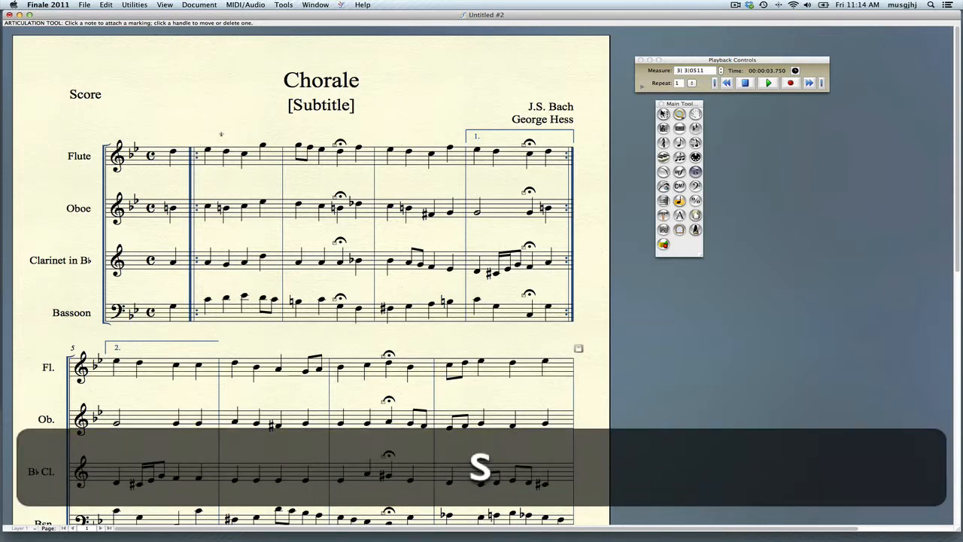
{"action": "left_click_drag", "start_coordinate": [221, 135], "coordinate": [230, 324]}
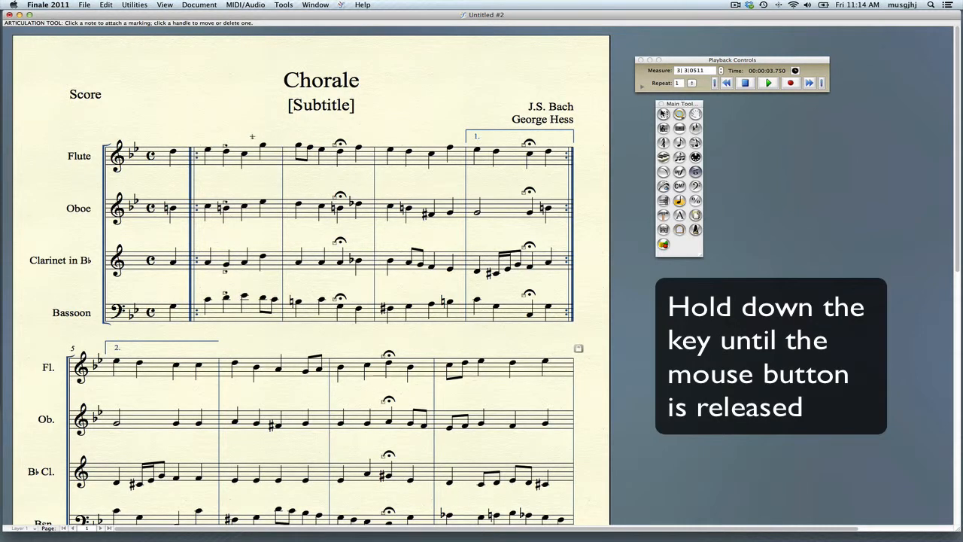
Add staccato marks to beat 4 of measure 1, beat 2 of measure 2, and beats 2 and 4 of measure 3, skipping the eighth-note pairs.
{"action": "left_click_drag", "start_coordinate": [252, 136], "coordinate": [270, 283]}
{"action": "left_click_drag", "start_coordinate": [316, 137], "coordinate": [329, 333]}
{"action": "left_click_drag", "start_coordinate": [405, 136], "coordinate": [412, 226]}
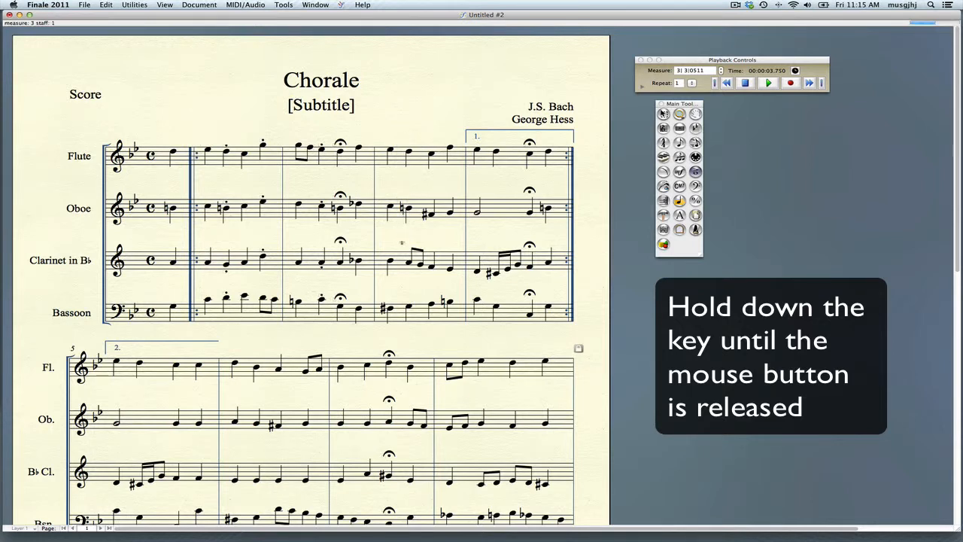
{"action": "left_click_drag", "start_coordinate": [405, 298], "coordinate": [415, 324]}
{"action": "left_click_drag", "start_coordinate": [444, 134], "coordinate": [459, 326]}
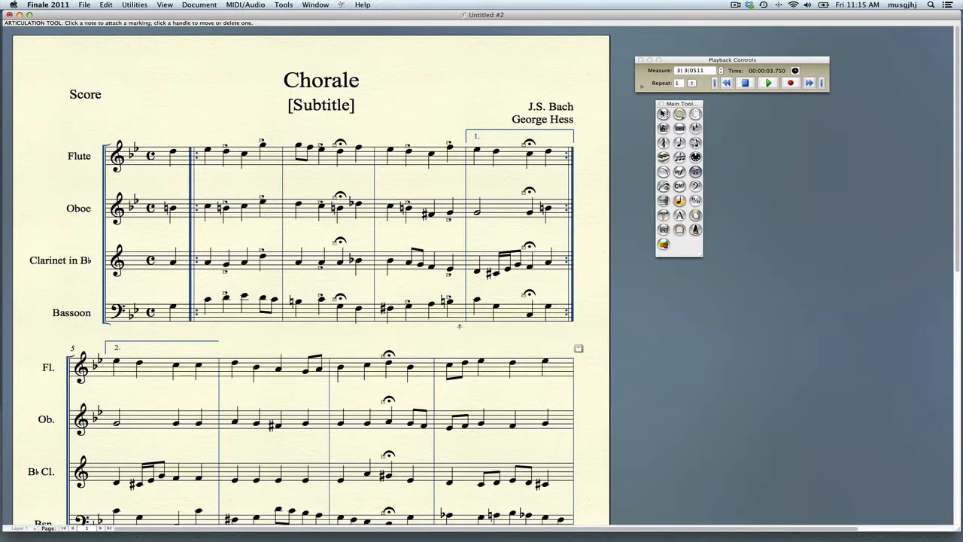
Rewind the playback position and play the score to hear the added articulations.
{"action": "left_click", "coordinate": [727, 83]}
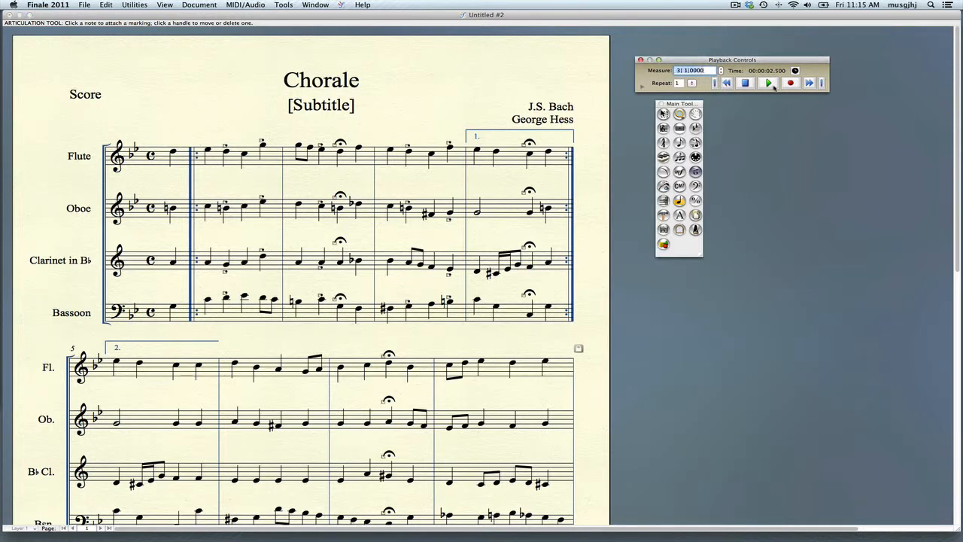
{"action": "left_click", "coordinate": [768, 83]}
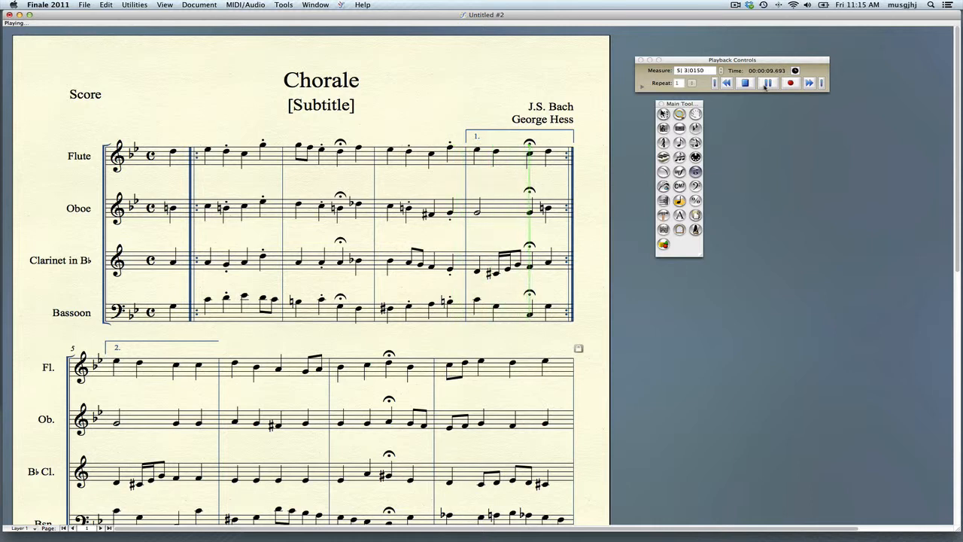
Stop playback and assign a mezzo piano (mp) dynamic under the pickup note to all staves.
{"action": "left_click", "coordinate": [767, 83]}
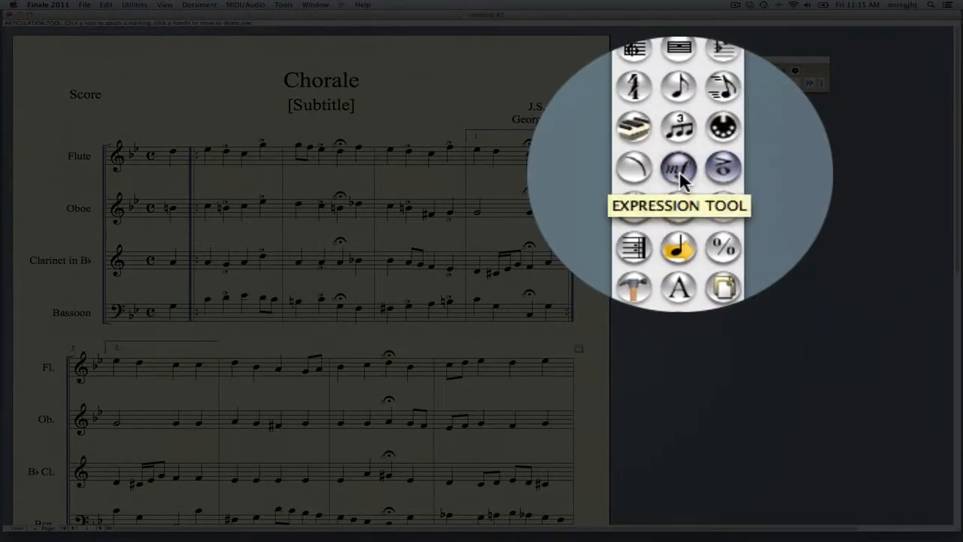
{"action": "left_click", "coordinate": [680, 171]}
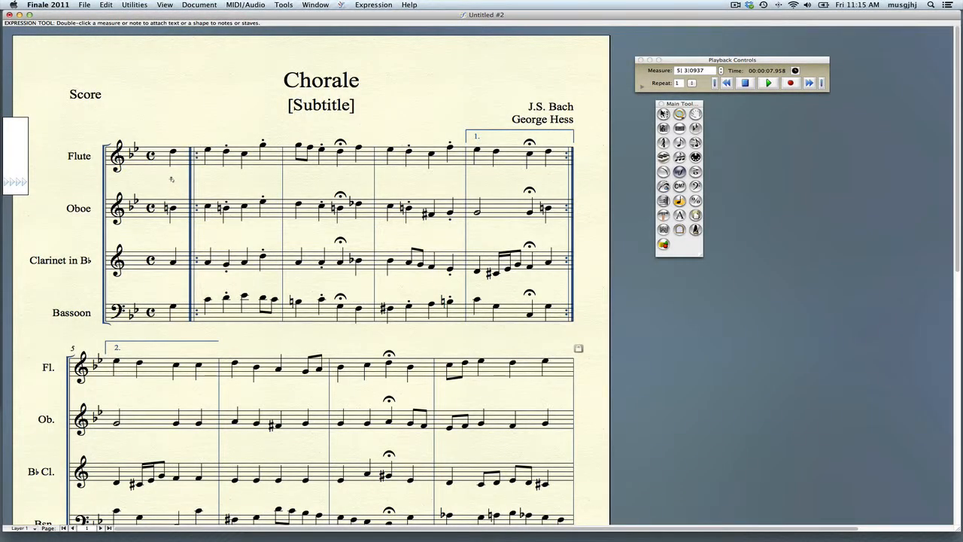
{"action": "double_click", "coordinate": [172, 180]}
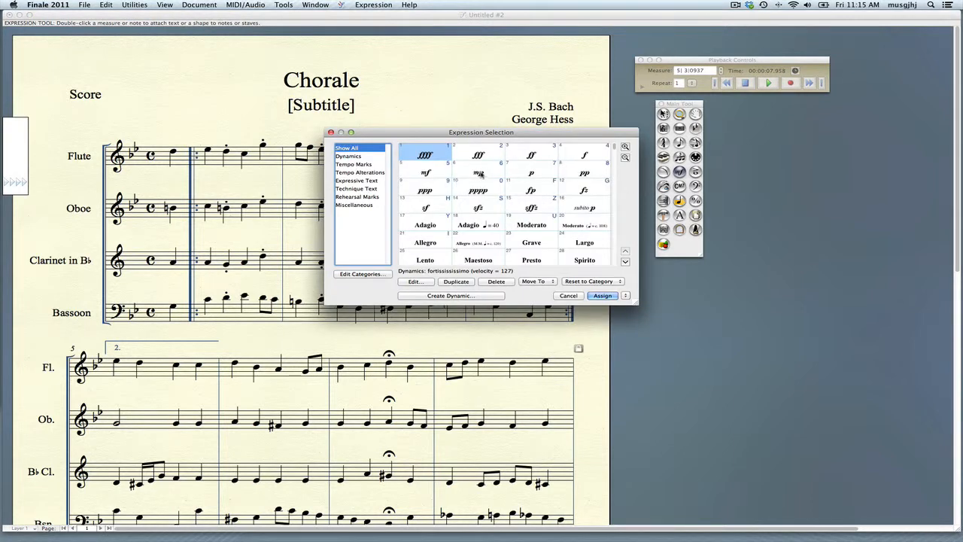
{"action": "left_click", "coordinate": [482, 177]}
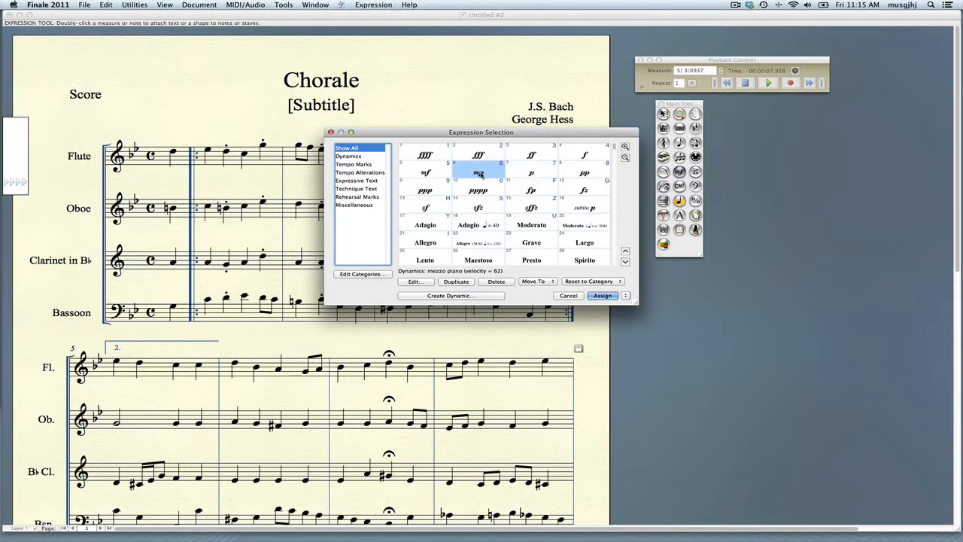
{"action": "left_click", "coordinate": [626, 296]}
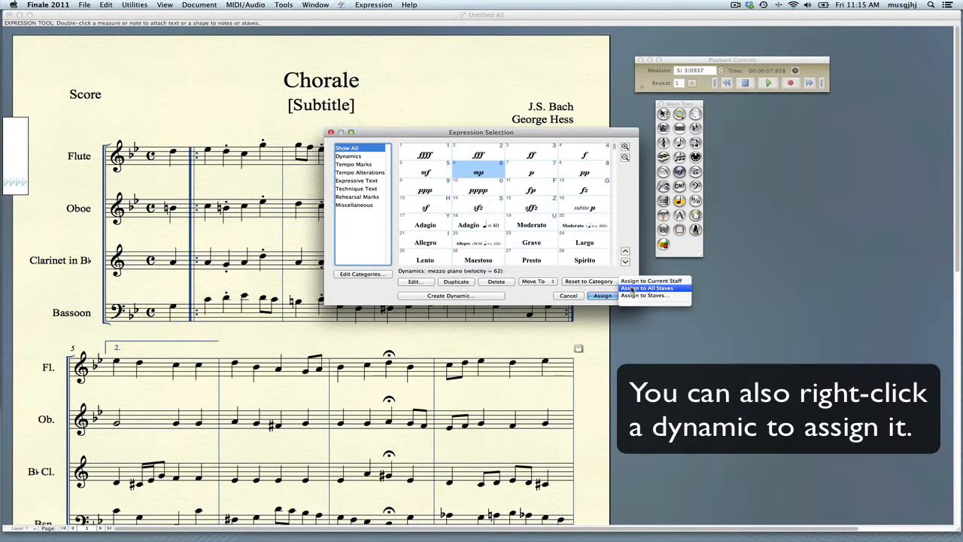
{"action": "left_click", "coordinate": [633, 289]}
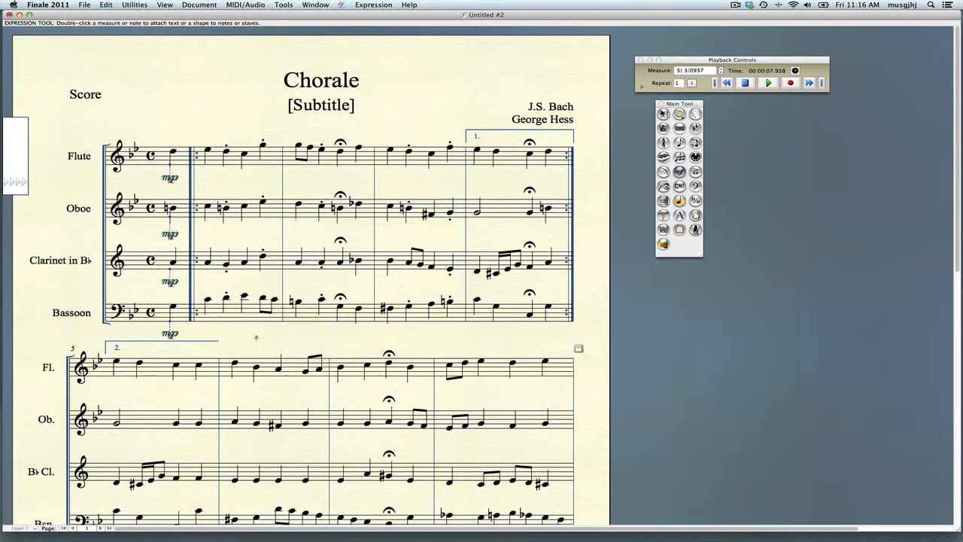
{"action": "scroll", "coordinate": [230, 350], "scroll_direction": "down", "scroll_amount": 2}
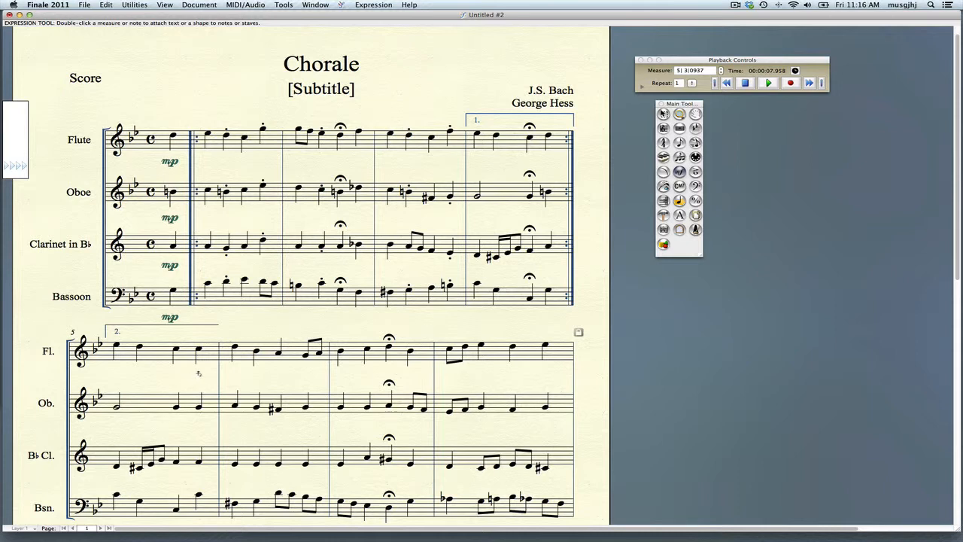
{"action": "key", "text": "4"}
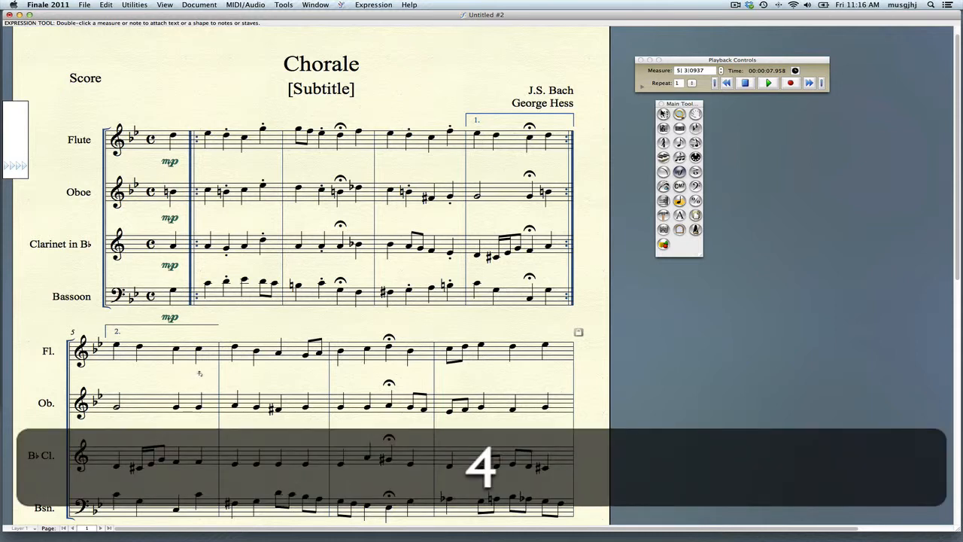
{"action": "double_click", "coordinate": [200, 374]}
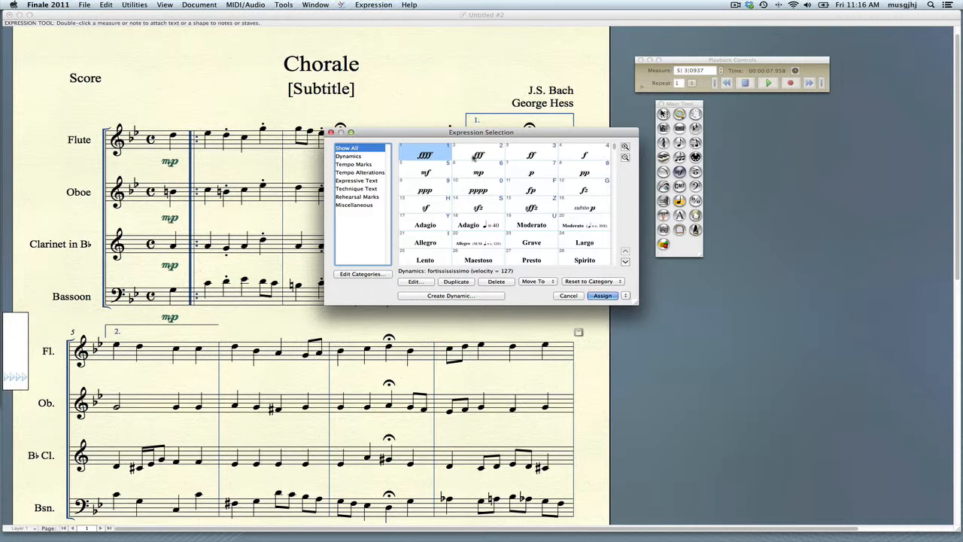
{"action": "left_click", "coordinate": [331, 132]}
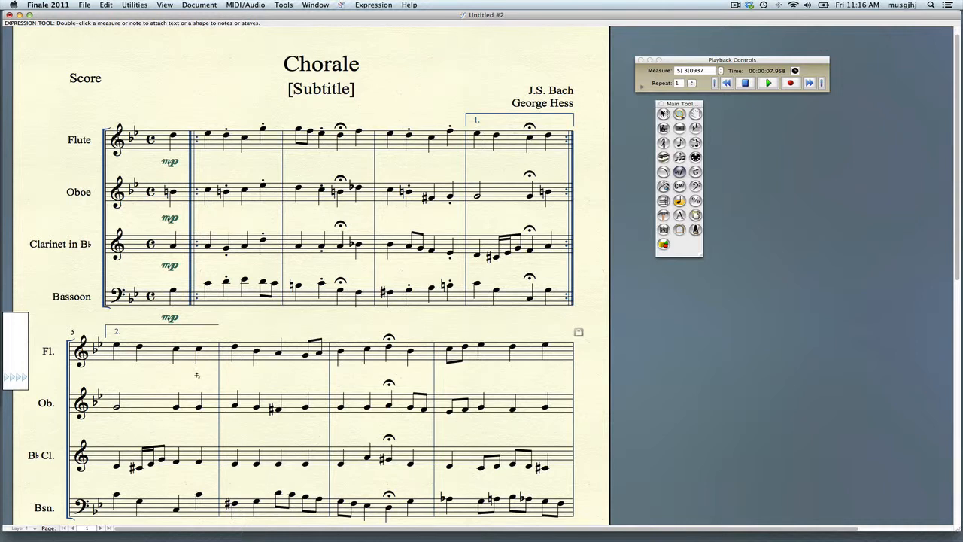
Add an mf dynamic to the flute's beat 4 note in measure 5 and copy it to all staves below.
{"action": "key", "text": "5"}
{"action": "left_click", "coordinate": [198, 374]}
{"action": "left_click", "coordinate": [377, 5]}
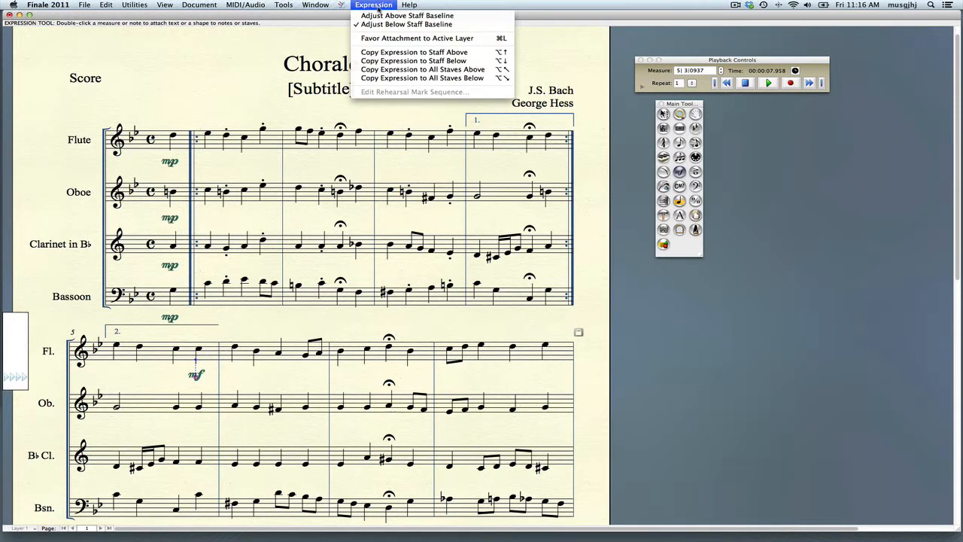
{"action": "left_click", "coordinate": [396, 78]}
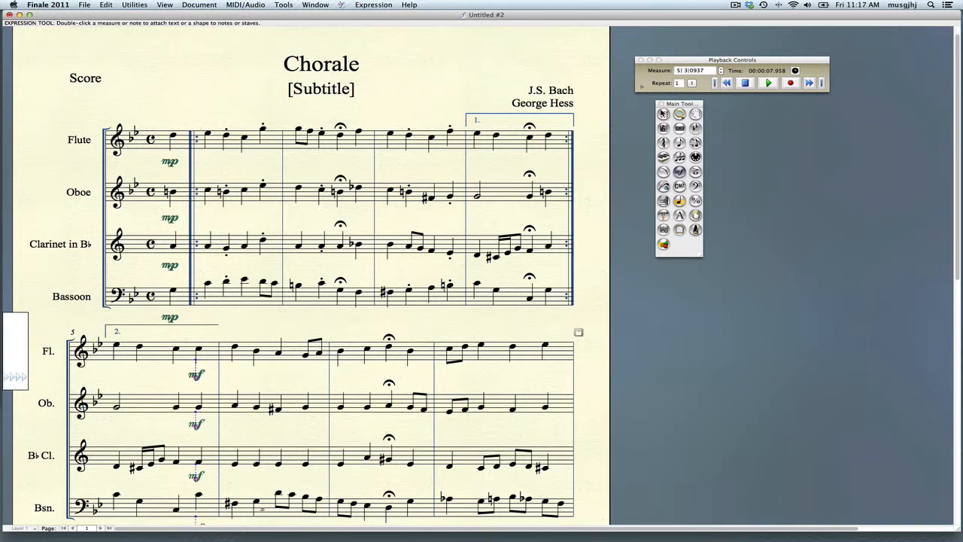
Draw a decrescendo hairpin under the flute's dotted half note in the final measure.
{"action": "scroll", "coordinate": [263, 365], "scroll_direction": "down", "scroll_amount": 5}
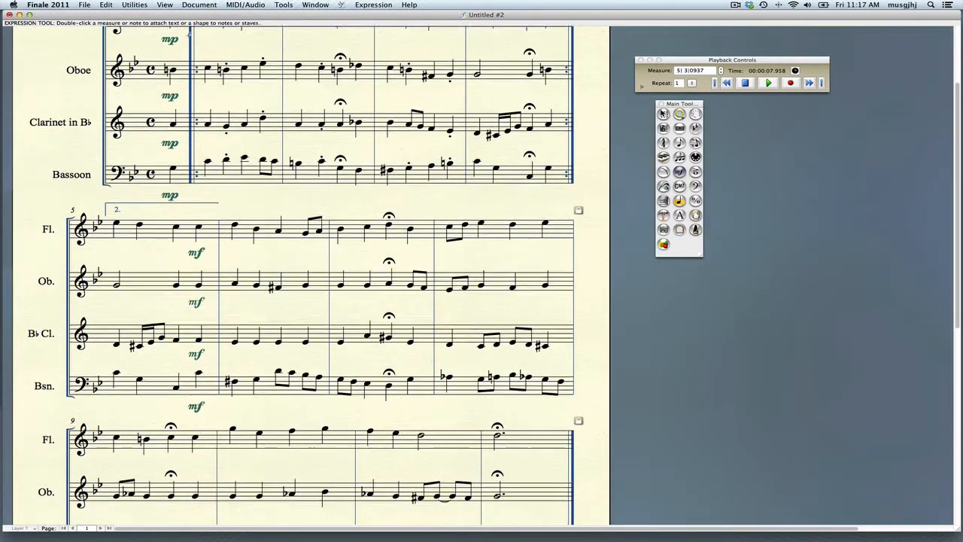
{"action": "scroll", "coordinate": [431, 395], "scroll_direction": "down", "scroll_amount": 1}
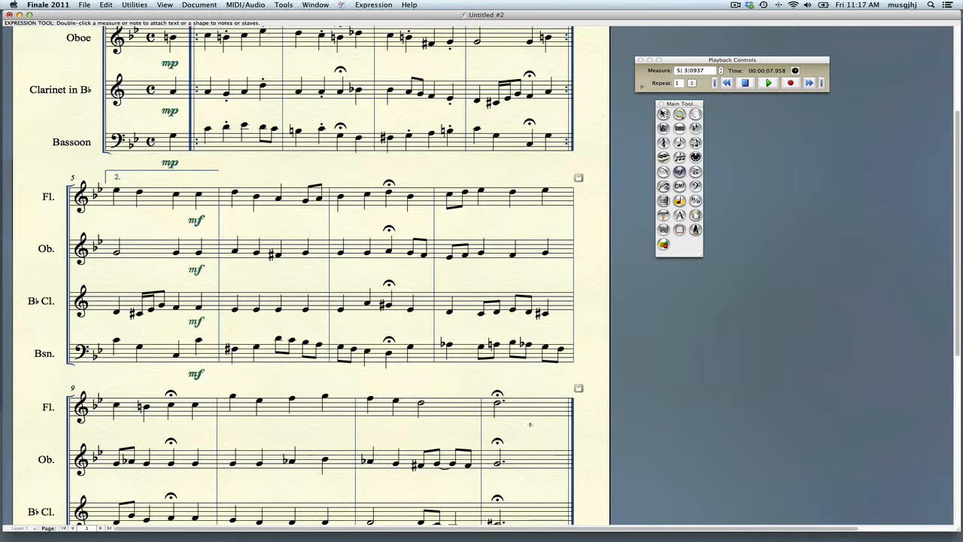
{"action": "scroll", "coordinate": [520, 447], "scroll_direction": "down", "scroll_amount": 3}
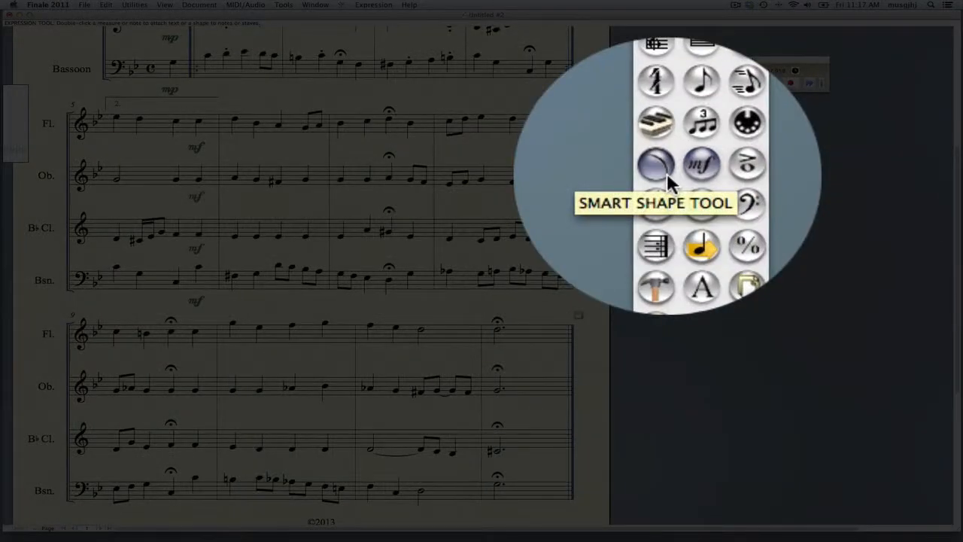
{"action": "left_click", "coordinate": [665, 172]}
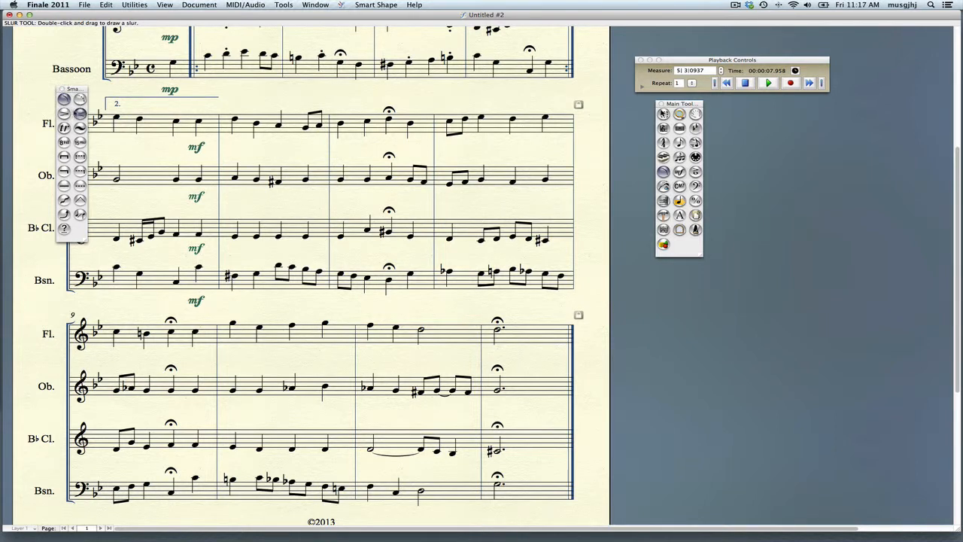
{"action": "left_click", "coordinate": [64, 113]}
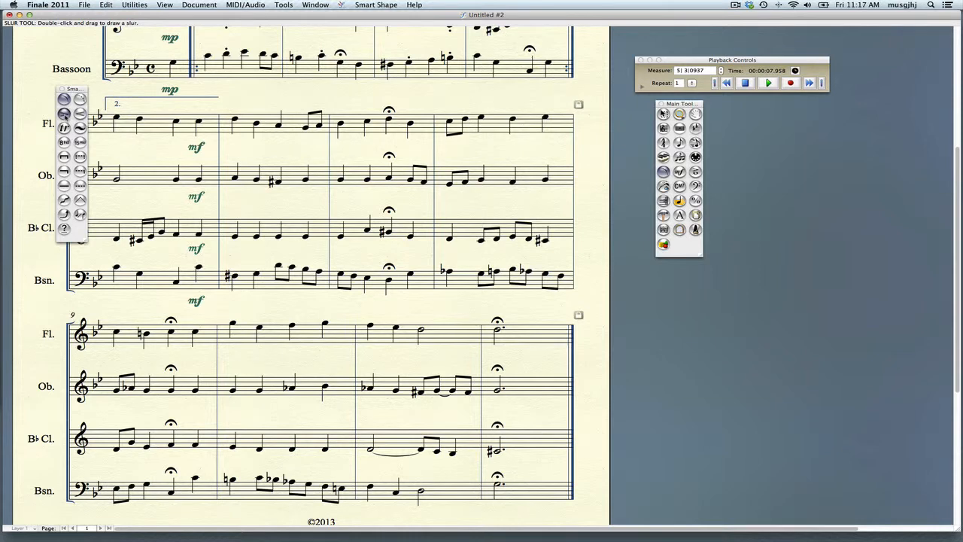
{"action": "left_click", "coordinate": [496, 352]}
{"action": "left_click_drag", "start_coordinate": [496, 353], "coordinate": [553, 355]}
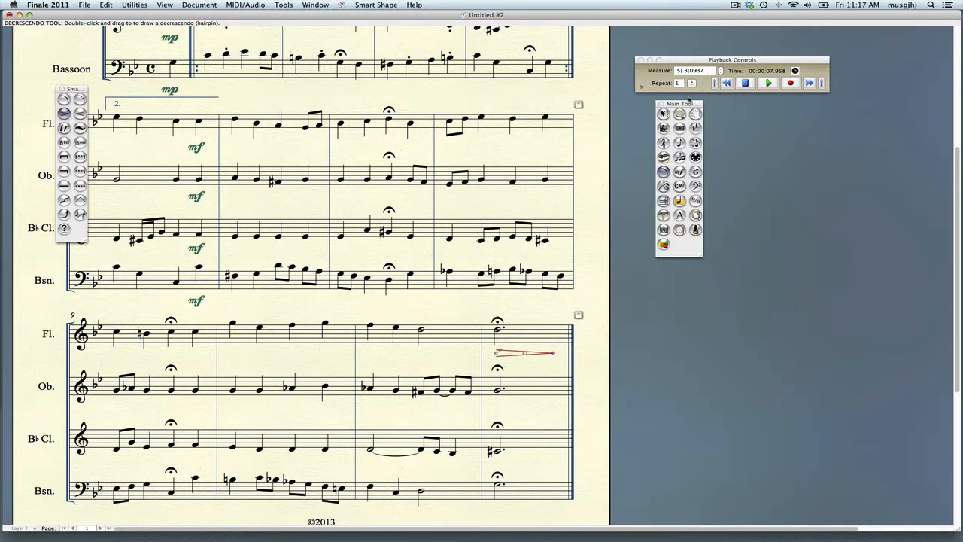
Select the flute's final measure and limit the copy filter to Smart Shapes assigned to measures and to notes.
{"action": "left_click", "coordinate": [663, 113]}
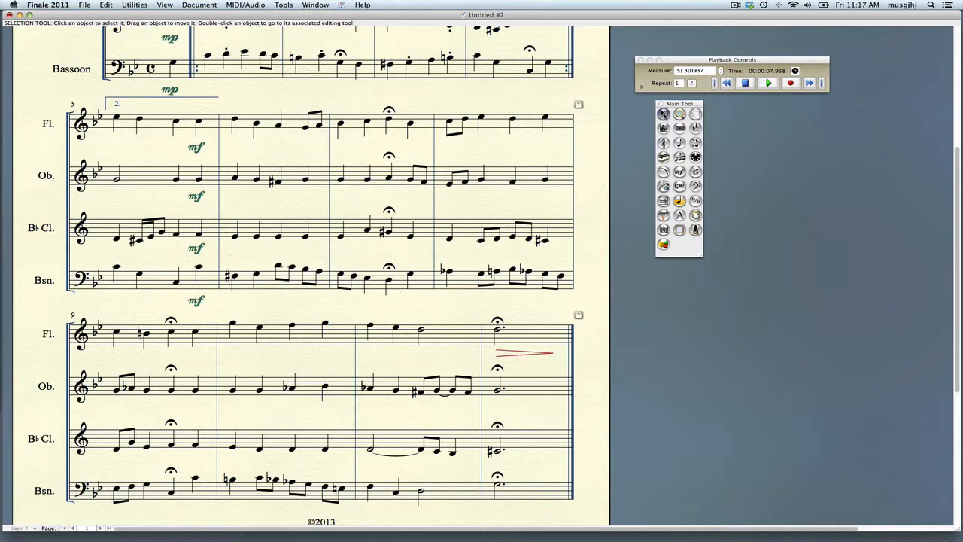
{"action": "left_click", "coordinate": [515, 343]}
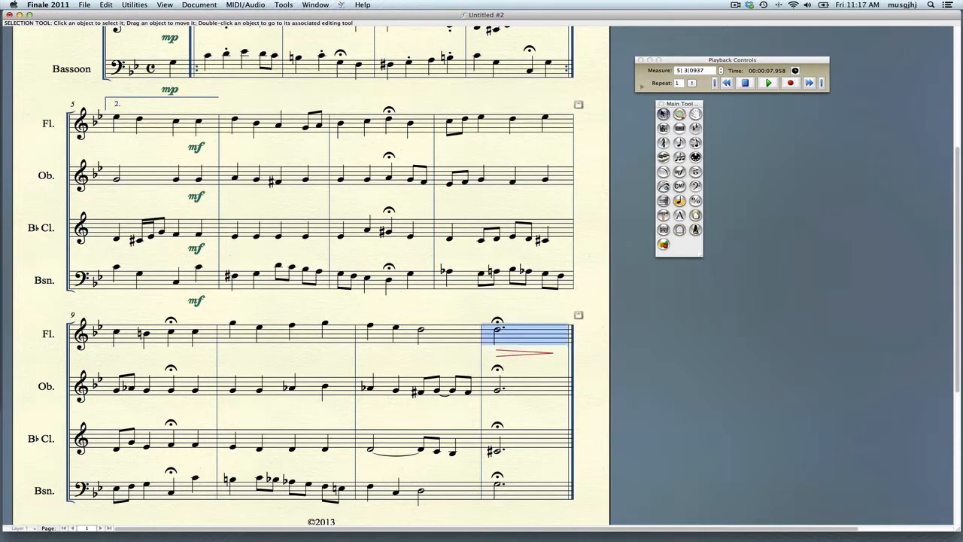
{"action": "right_click", "coordinate": [516, 342]}
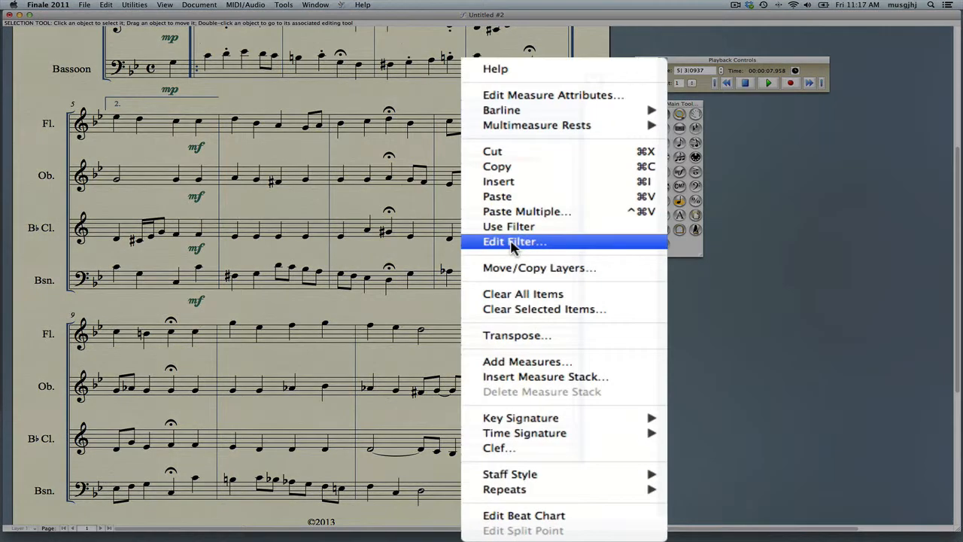
{"action": "left_click", "coordinate": [512, 241]}
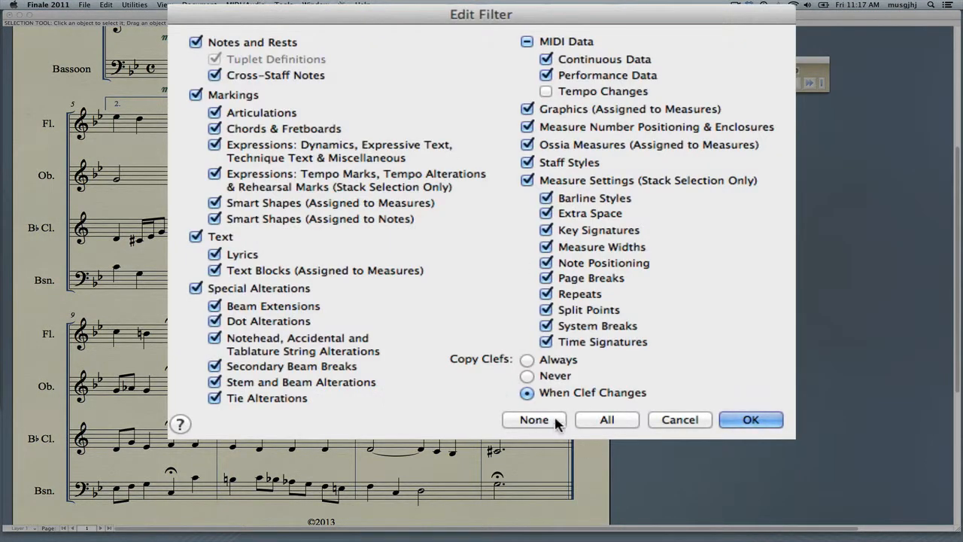
{"action": "left_click", "coordinate": [557, 423]}
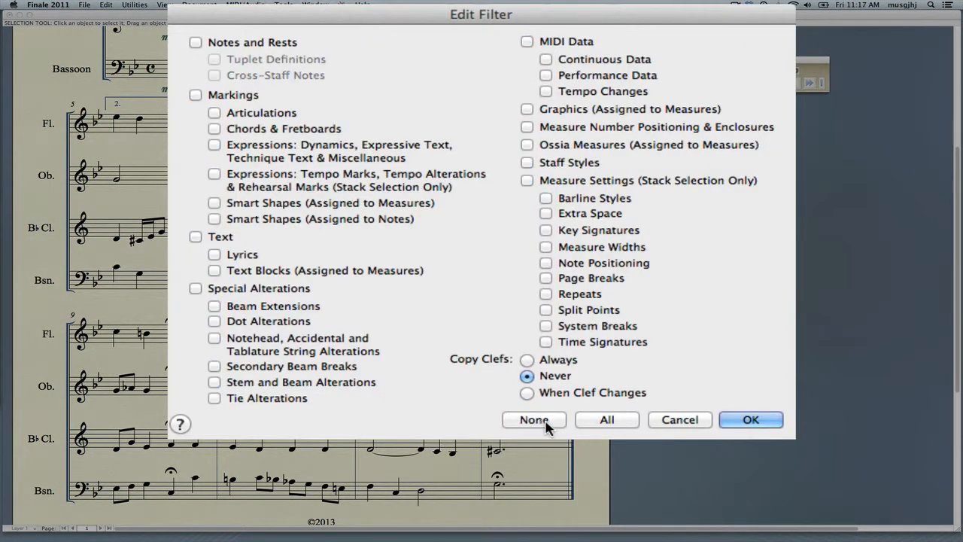
{"action": "left_click", "coordinate": [214, 203]}
{"action": "left_click", "coordinate": [215, 219]}
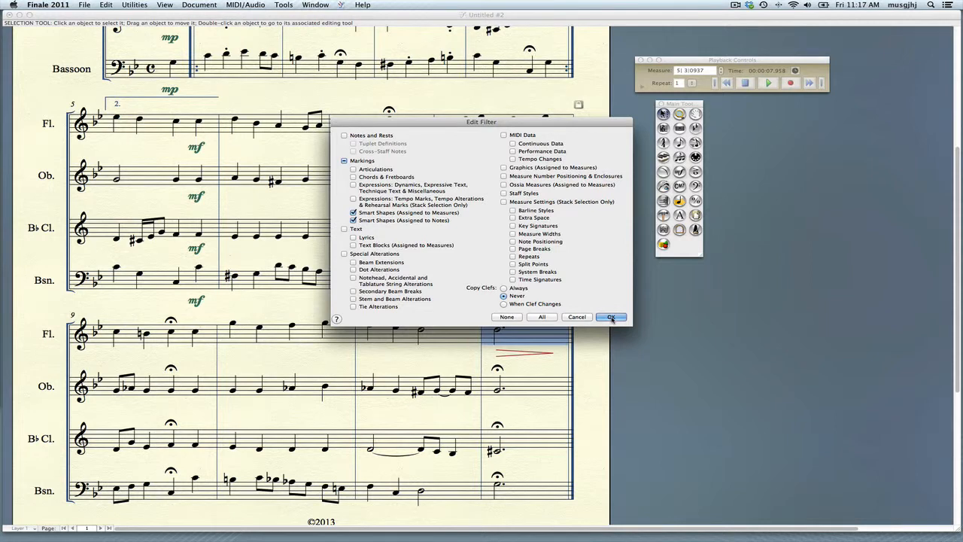
{"action": "left_click", "coordinate": [611, 318]}
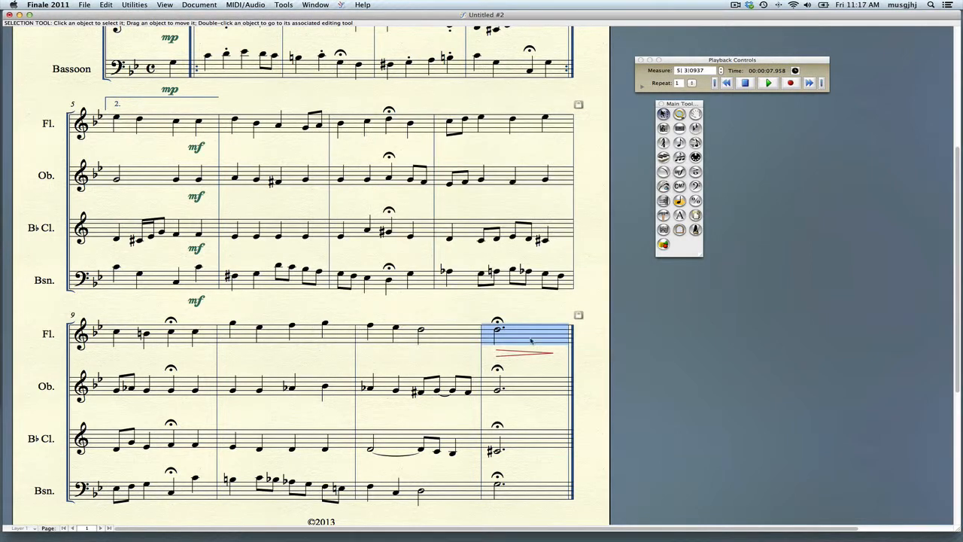
{"action": "right_click", "coordinate": [532, 339]}
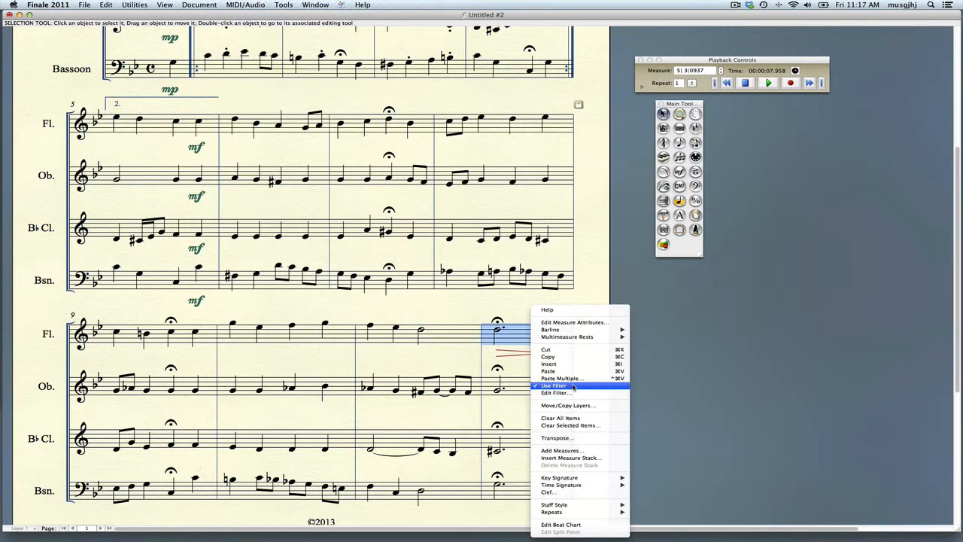
{"action": "left_click", "coordinate": [692, 376]}
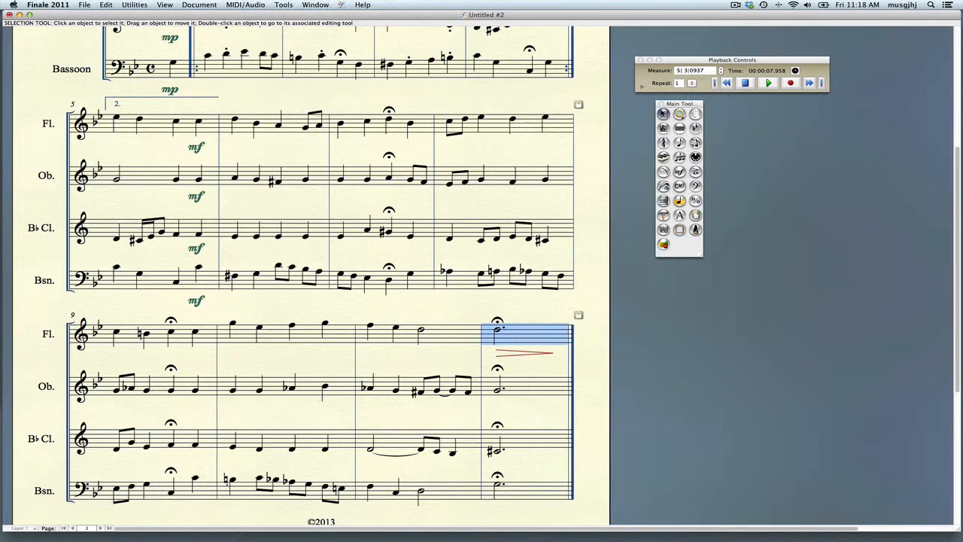
Copy the flute's final-measure decrescendo to the oboe, clarinet and bassoon staves, and nudge the clarinet's hairpin slightly down.
{"action": "left_click_drag", "start_coordinate": [493, 335], "coordinate": [493, 389]}
{"action": "left_click_drag", "start_coordinate": [519, 334], "coordinate": [519, 437]}
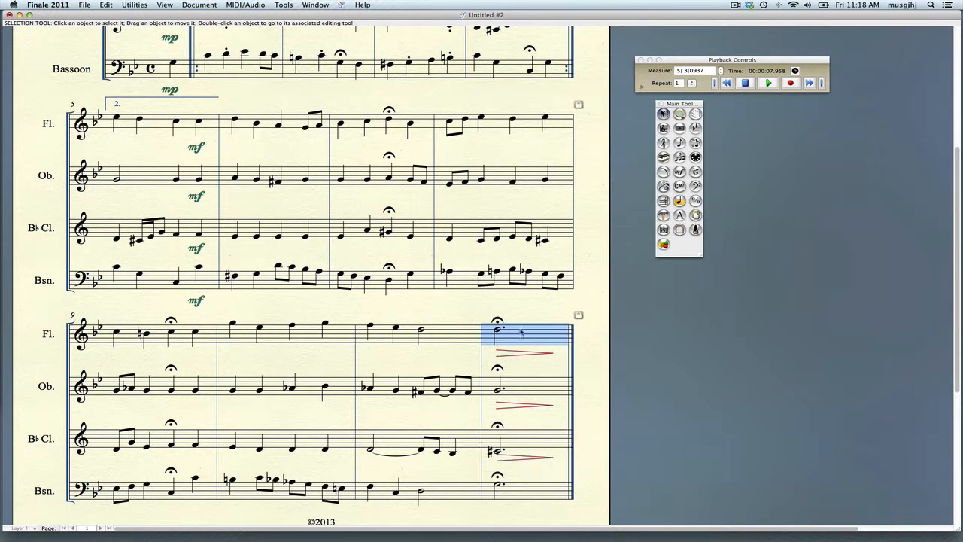
{"action": "left_click_drag", "start_coordinate": [521, 332], "coordinate": [520, 486]}
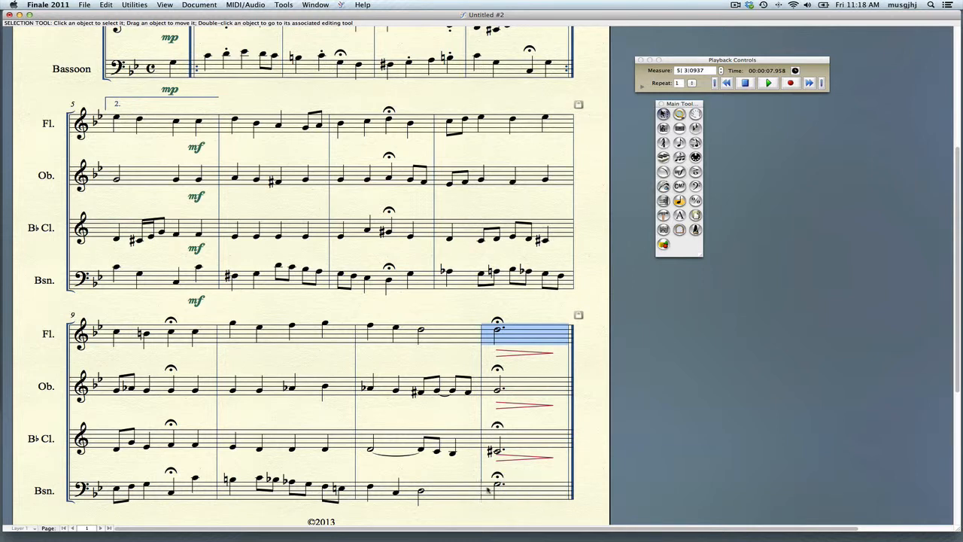
{"action": "left_click", "coordinate": [522, 462]}
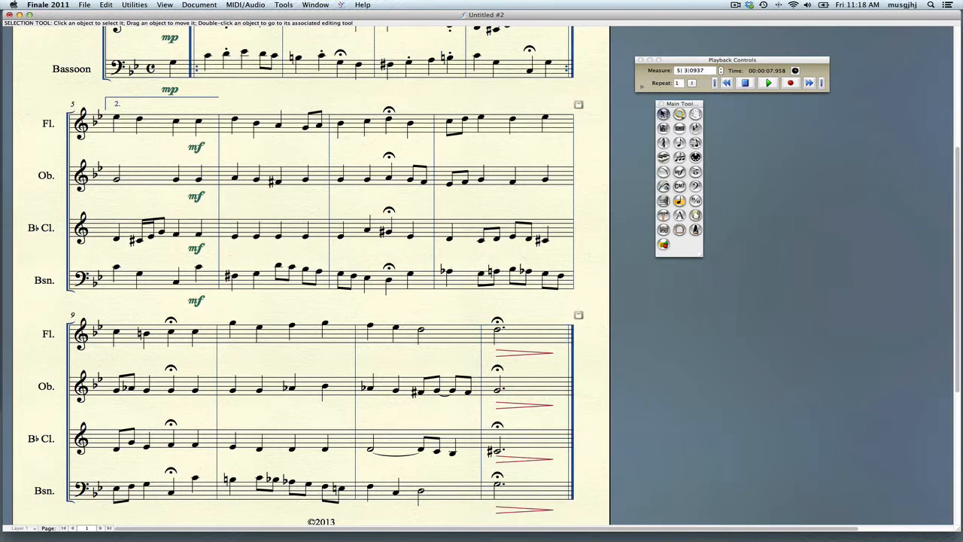
{"action": "left_click", "coordinate": [523, 461]}
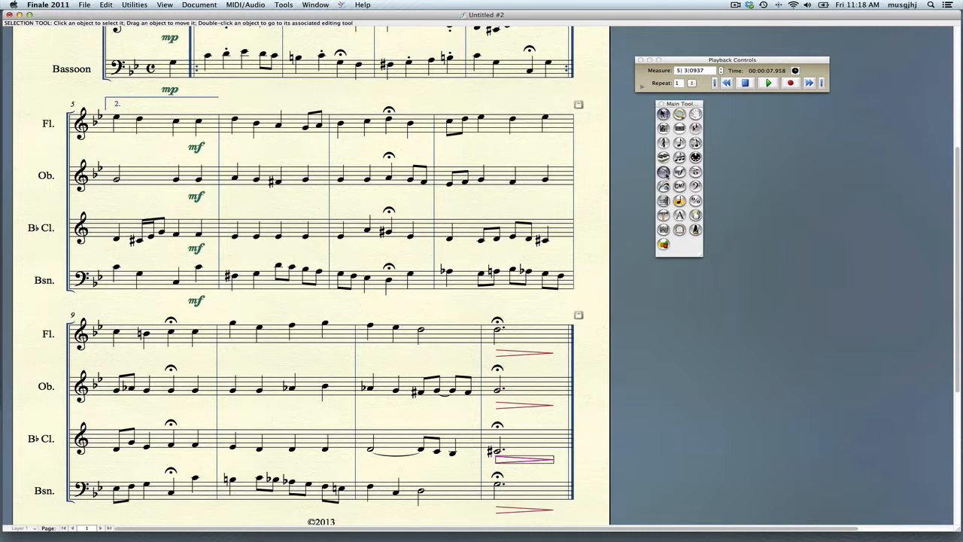
Draw a slur over the flute's eighth-note pair at the start of measure 2 with the Slur tool.
{"action": "left_click", "coordinate": [664, 186]}
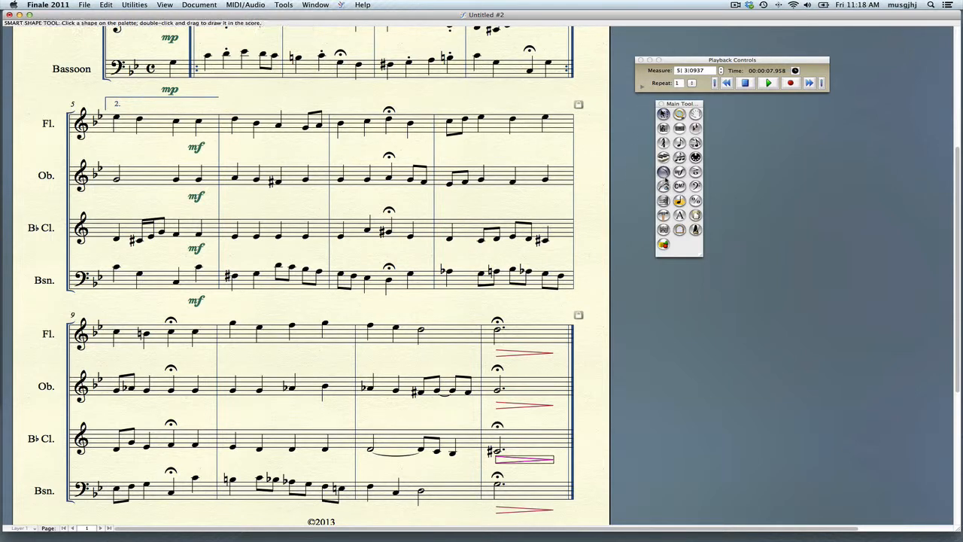
{"action": "left_click", "coordinate": [64, 99]}
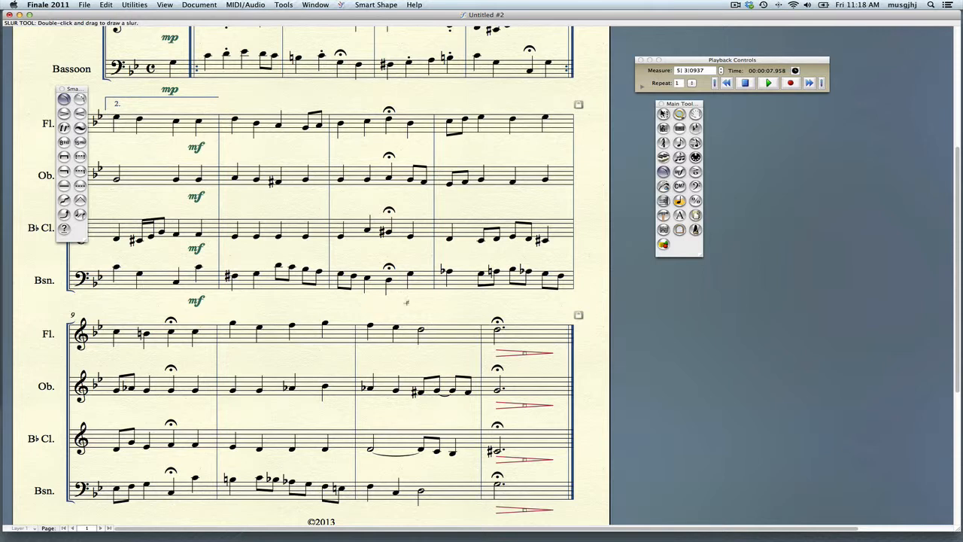
{"action": "scroll", "coordinate": [406, 302], "scroll_direction": "up", "scroll_amount": 6}
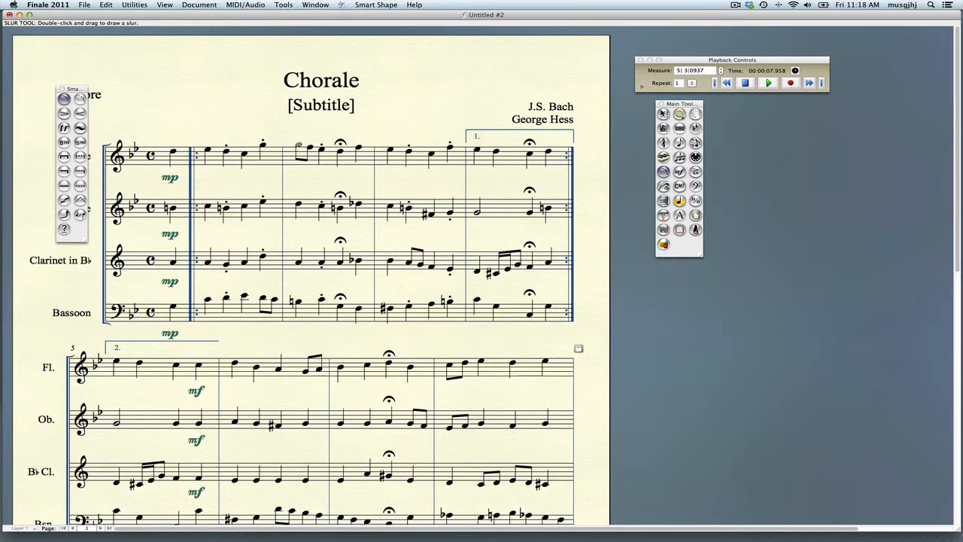
{"action": "double_click", "coordinate": [299, 145]}
{"action": "left_click_drag", "start_coordinate": [299, 145], "coordinate": [311, 150]}
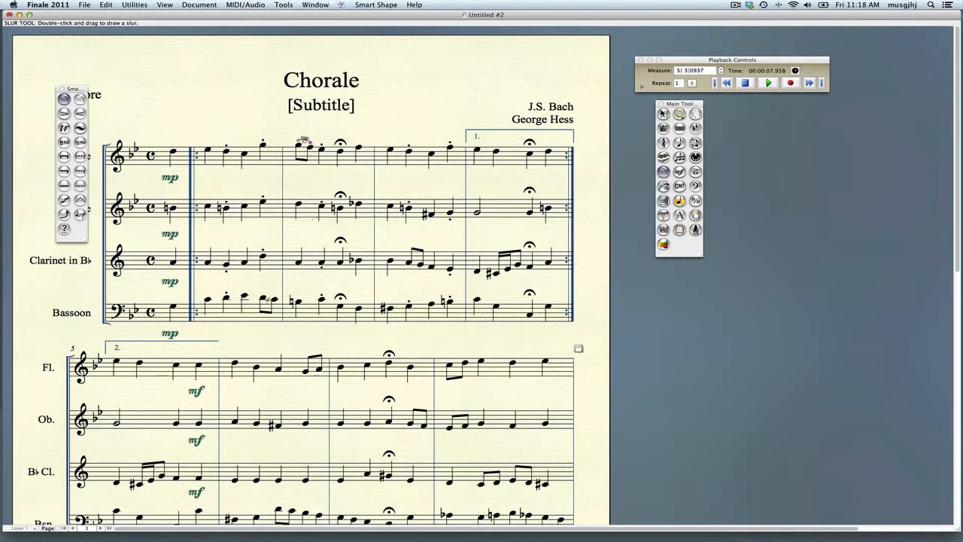
Slur the bassoon's eighth-note pair at the end of measure 1.
{"action": "double_click", "coordinate": [263, 298]}
{"action": "left_click_drag", "start_coordinate": [263, 298], "coordinate": [275, 300]}
Draw a long slur over the flute line from the first note of measure 10 to the final dotted half note and adjust its arc.
{"action": "scroll", "coordinate": [344, 368], "scroll_direction": "down", "scroll_amount": 6}
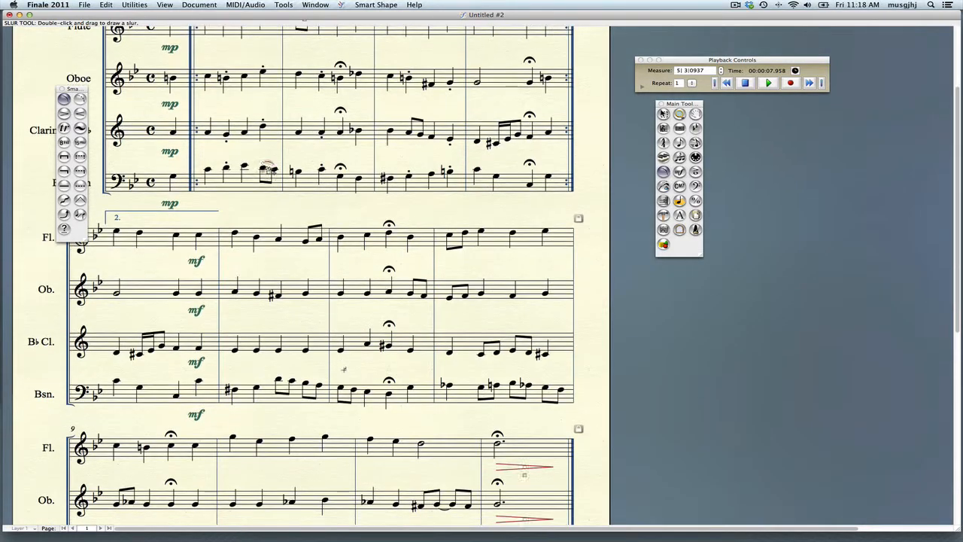
{"action": "scroll", "coordinate": [379, 339], "scroll_direction": "down", "scroll_amount": 7}
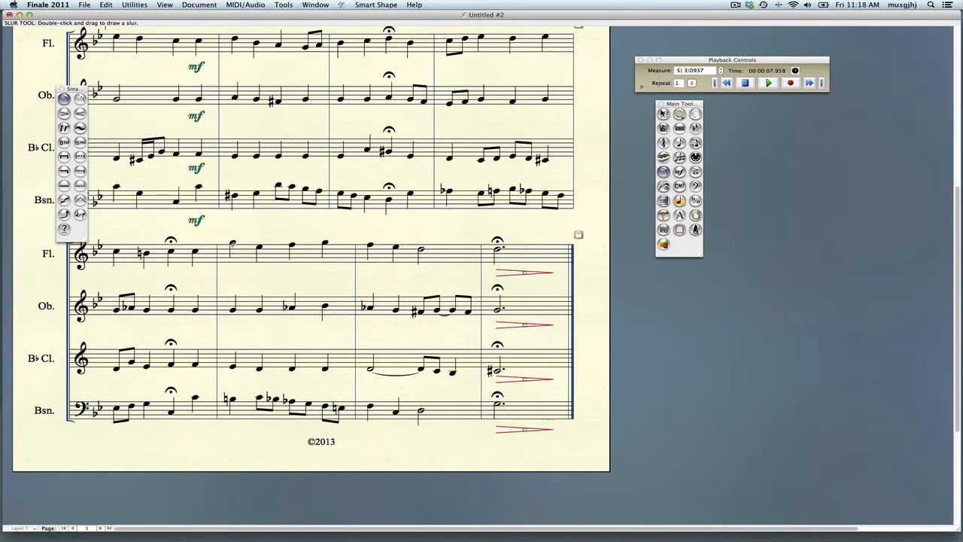
{"action": "left_click_drag", "start_coordinate": [233, 242], "coordinate": [301, 241]}
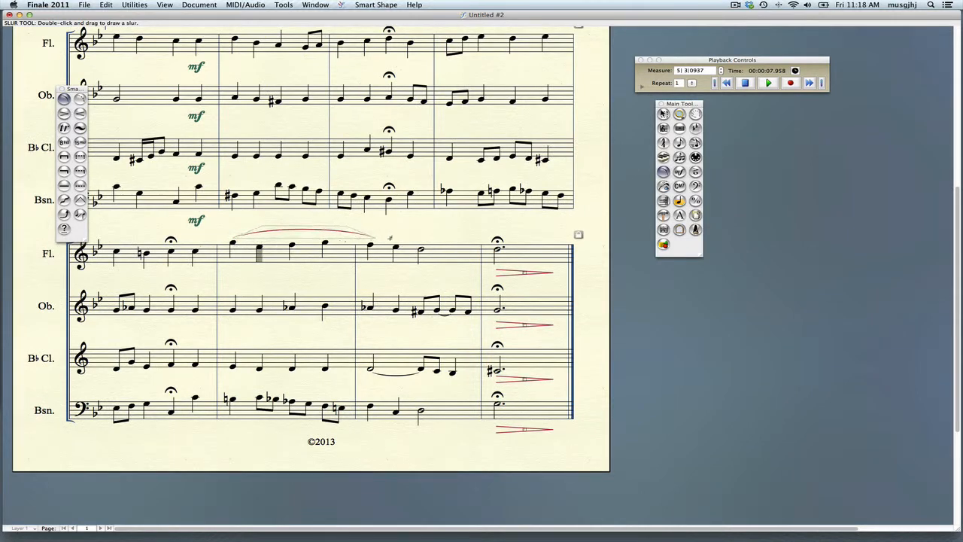
{"action": "left_click_drag", "start_coordinate": [490, 244], "coordinate": [495, 242]}
{"action": "left_click_drag", "start_coordinate": [365, 227], "coordinate": [365, 227]}
{"action": "left_click_drag", "start_coordinate": [278, 225], "coordinate": [463, 229]}
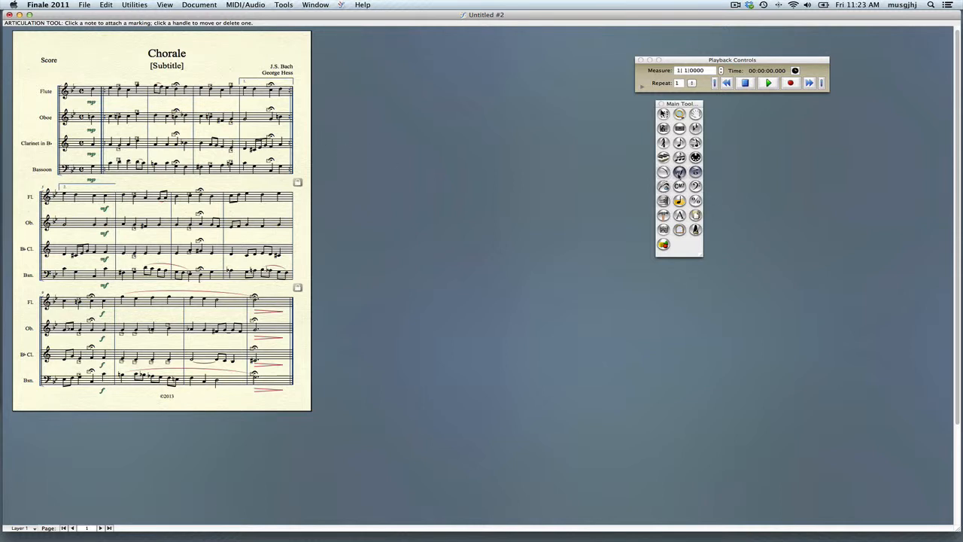
Assign the tempo mark Adagio above the flute staff at the opening pickup measure with the Expression tool.
{"action": "left_click", "coordinate": [680, 173]}
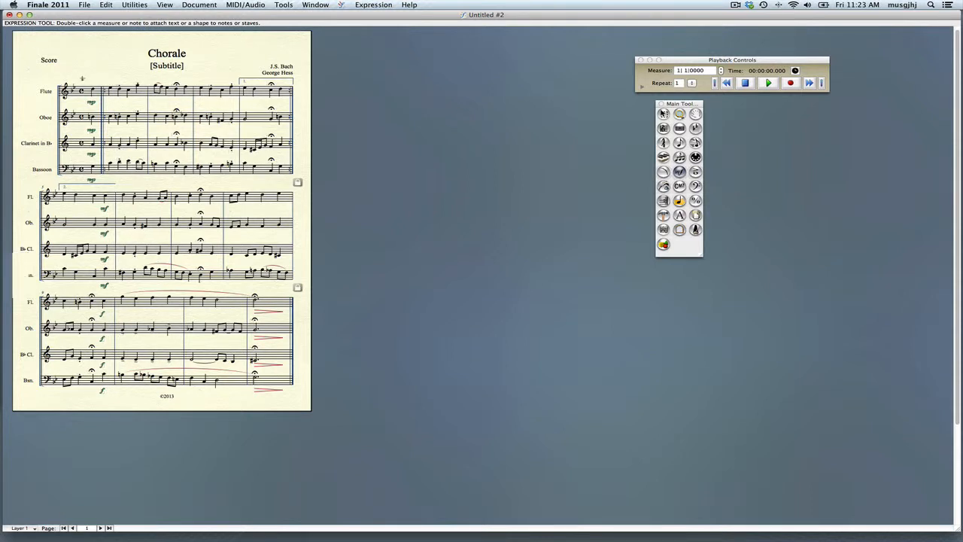
{"action": "double_click", "coordinate": [82, 78]}
{"action": "left_click", "coordinate": [280, 137]}
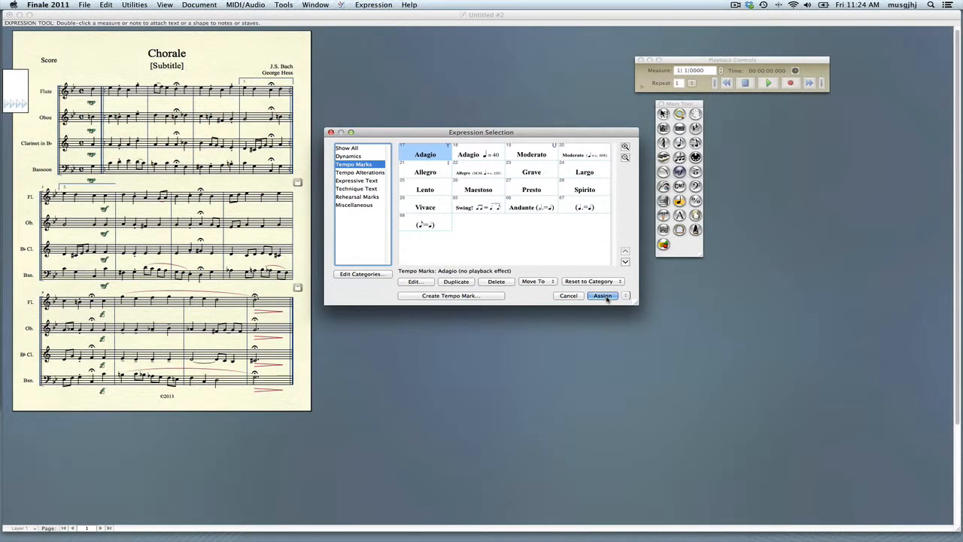
{"action": "left_click", "coordinate": [603, 296]}
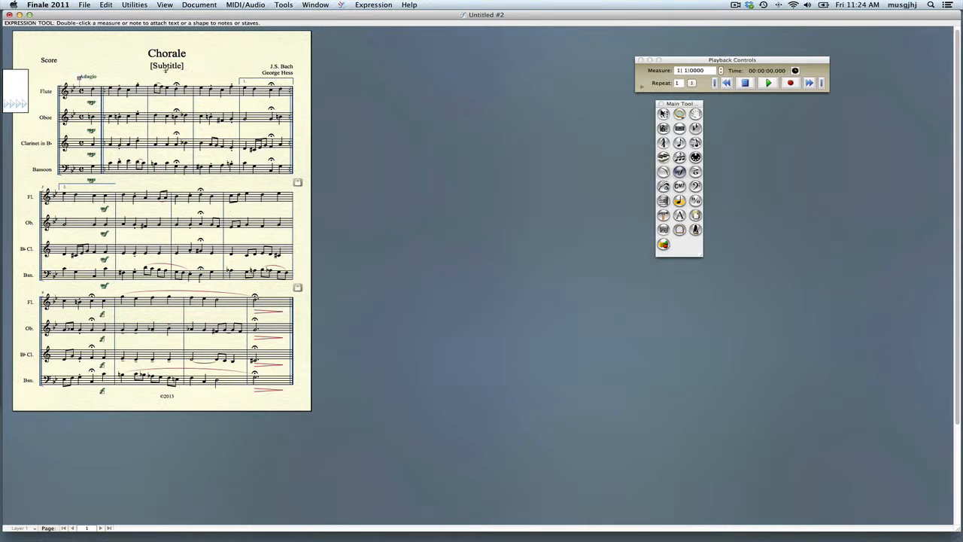
Delete the [Subtitle] placeholder beneath the Chorale title with the Selection tool.
{"action": "key", "text": "Escape"}
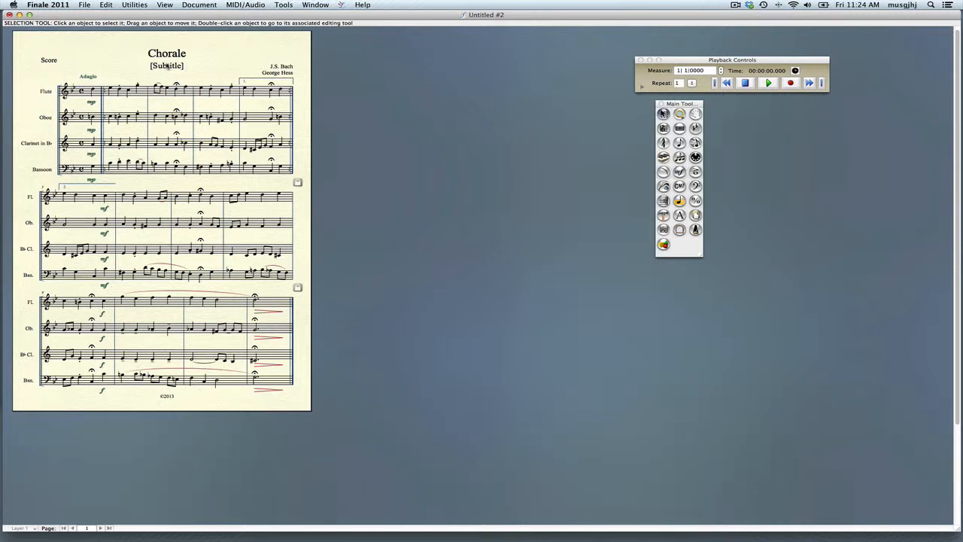
{"action": "left_click", "coordinate": [167, 66]}
{"action": "key", "text": "BackSpace"}
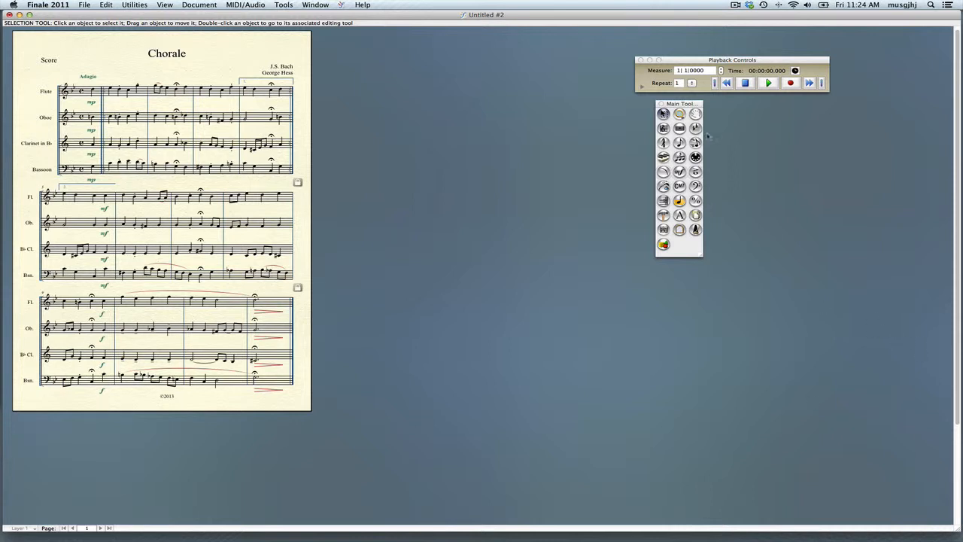
Move the main tool palette beside the page and resize the staff systems to 90% from system 1 through the end of the piece.
{"action": "left_click_drag", "start_coordinate": [688, 102], "coordinate": [361, 88]}
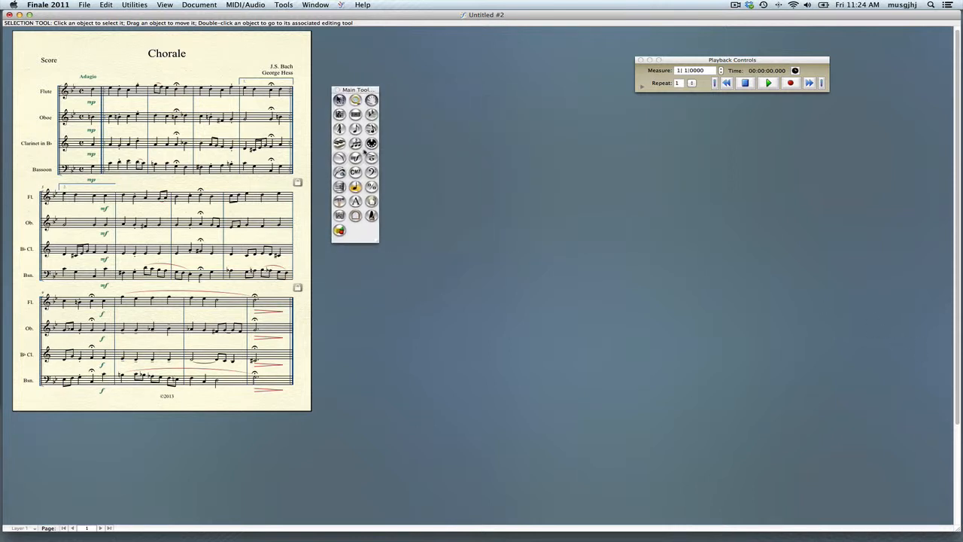
{"action": "left_click", "coordinate": [371, 201]}
{"action": "left_click", "coordinate": [375, 4]}
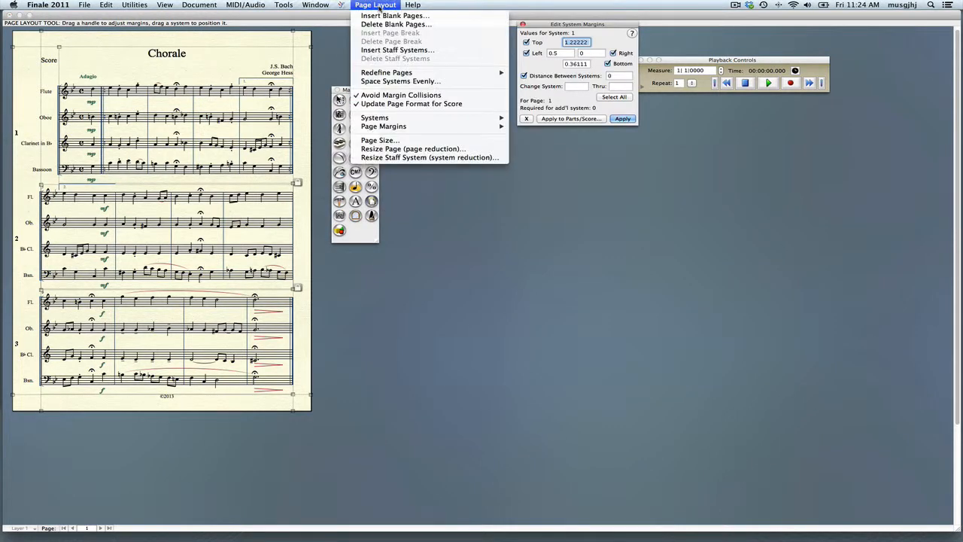
{"action": "left_click", "coordinate": [380, 6]}
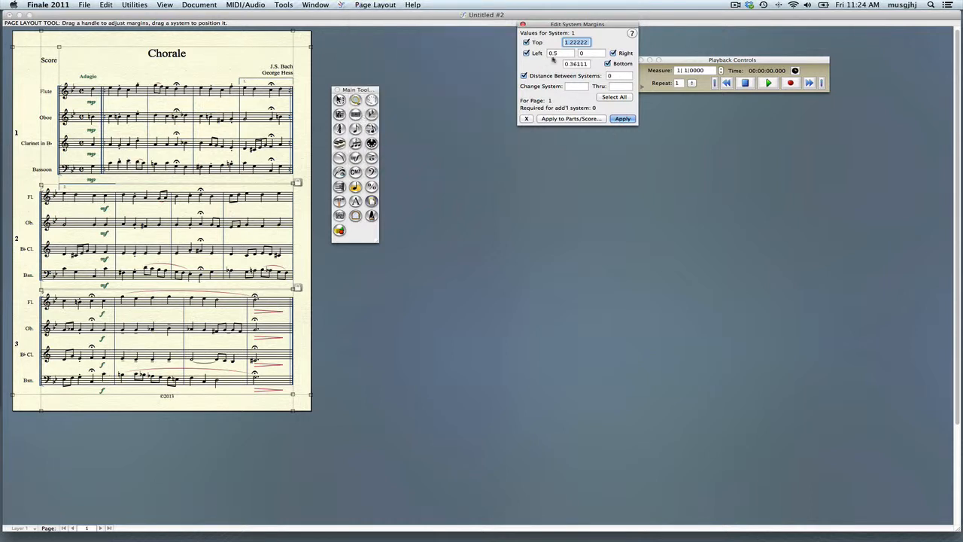
{"action": "left_click", "coordinate": [381, 6]}
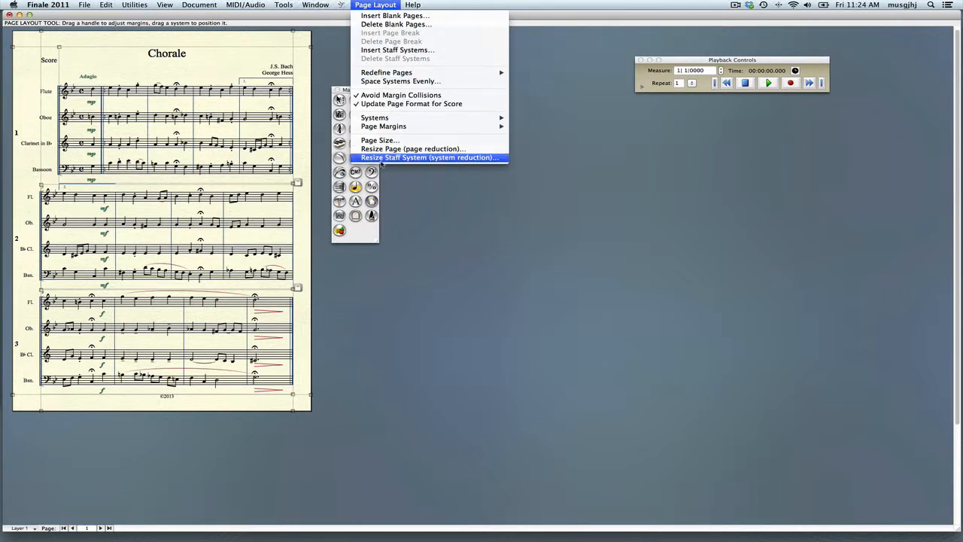
{"action": "left_click", "coordinate": [381, 161]}
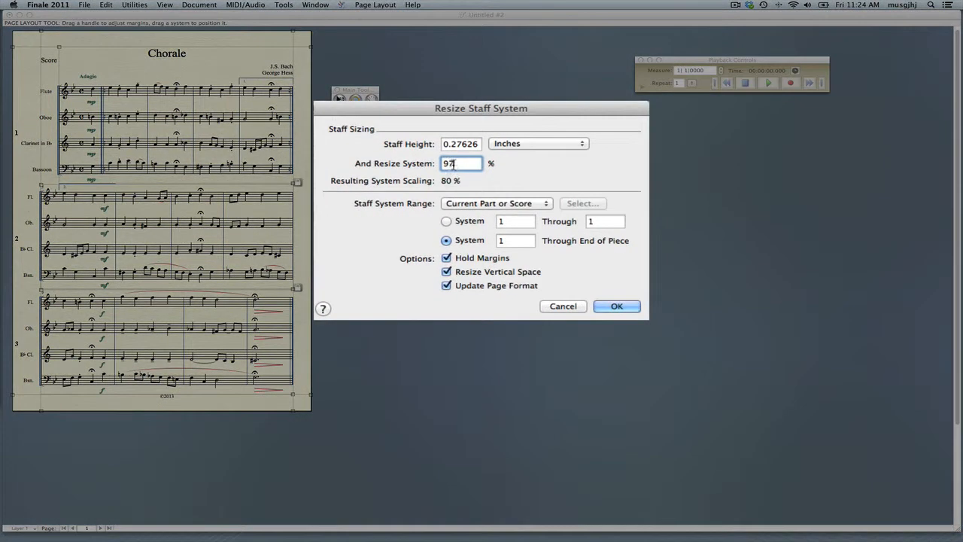
{"action": "left_click_drag", "start_coordinate": [465, 179], "coordinate": [461, 180]}
{"action": "type", "text": "0"}
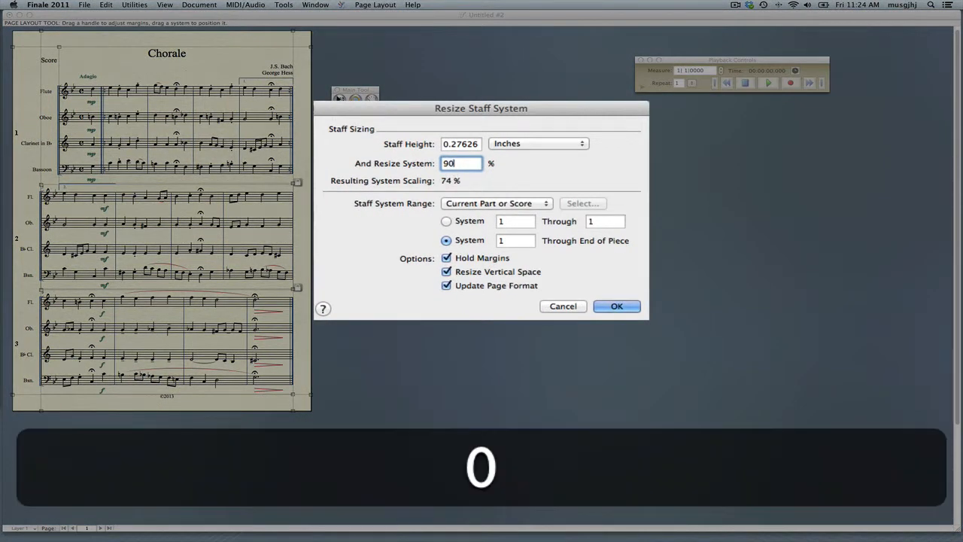
{"action": "left_click", "coordinate": [617, 306]}
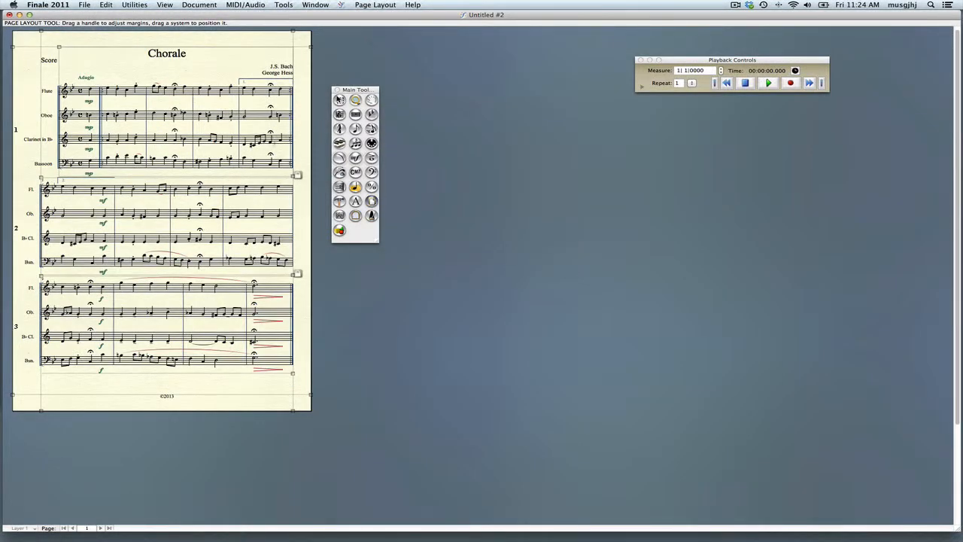
Space the systems evenly on all pages without changing the number of systems per page, and return to the Selection tool.
{"action": "left_click", "coordinate": [375, 5]}
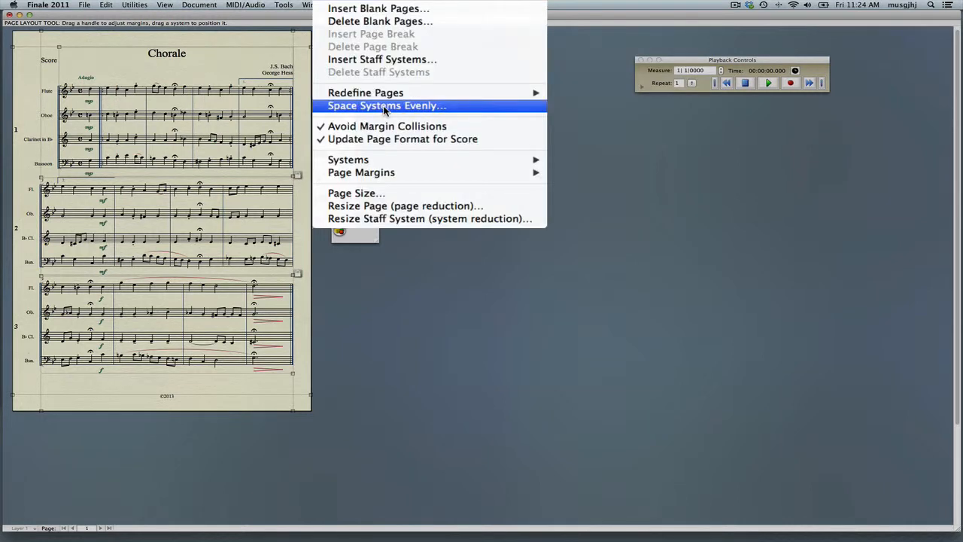
{"action": "left_click", "coordinate": [383, 106]}
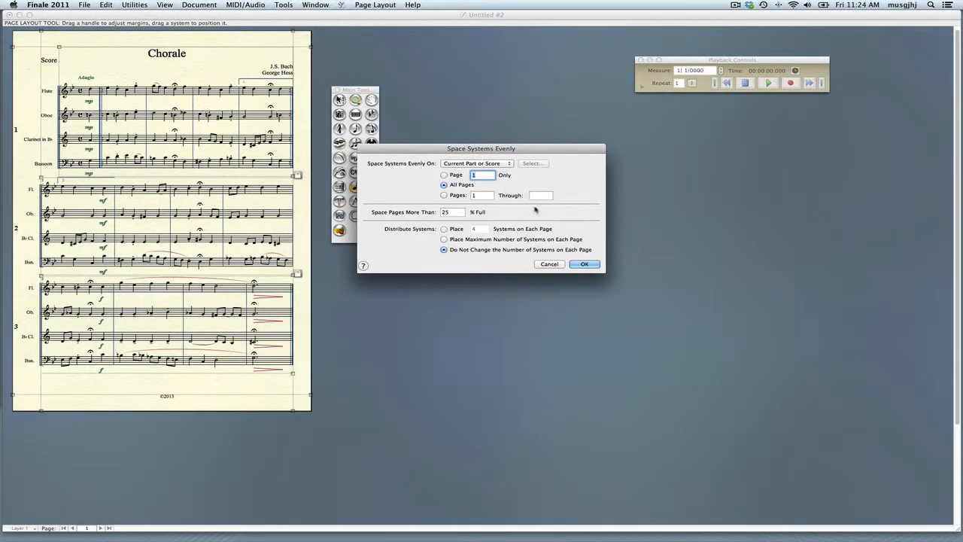
{"action": "left_click", "coordinate": [586, 264]}
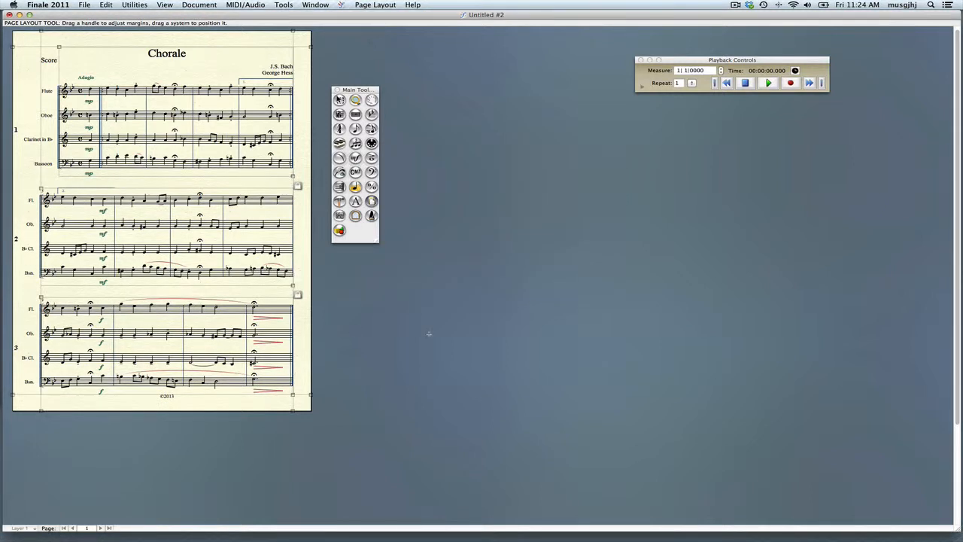
{"action": "left_click", "coordinate": [339, 99]}
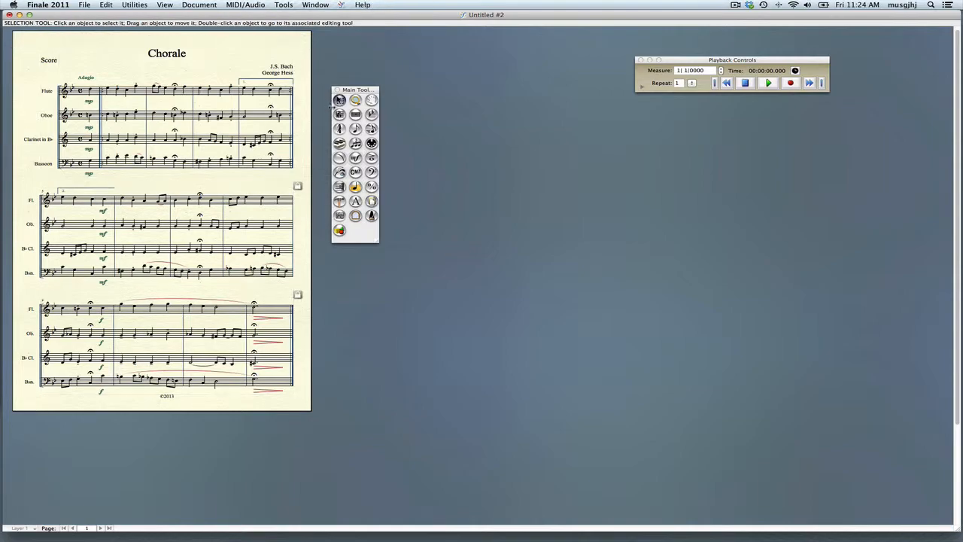